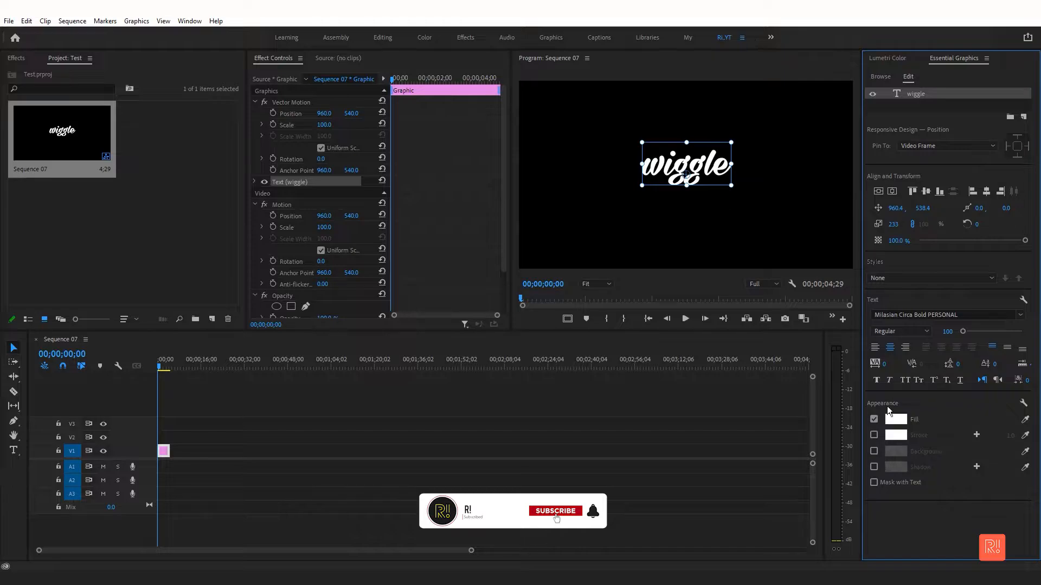
# - Apply the Turbulent Displace distort effect to the wiggle graphic clip
pyautogui.click(891, 191)
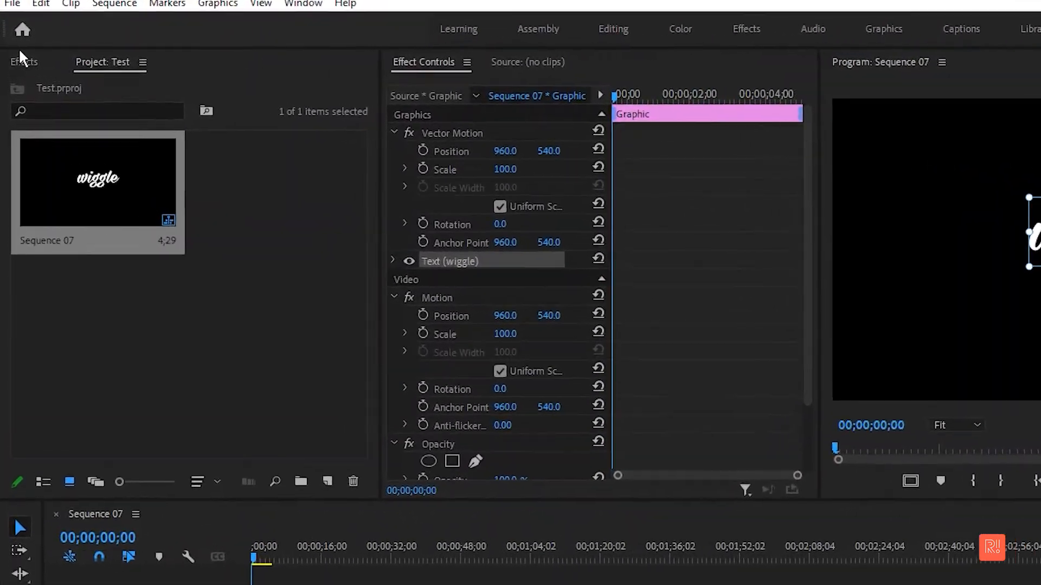
pyautogui.click(16, 58)
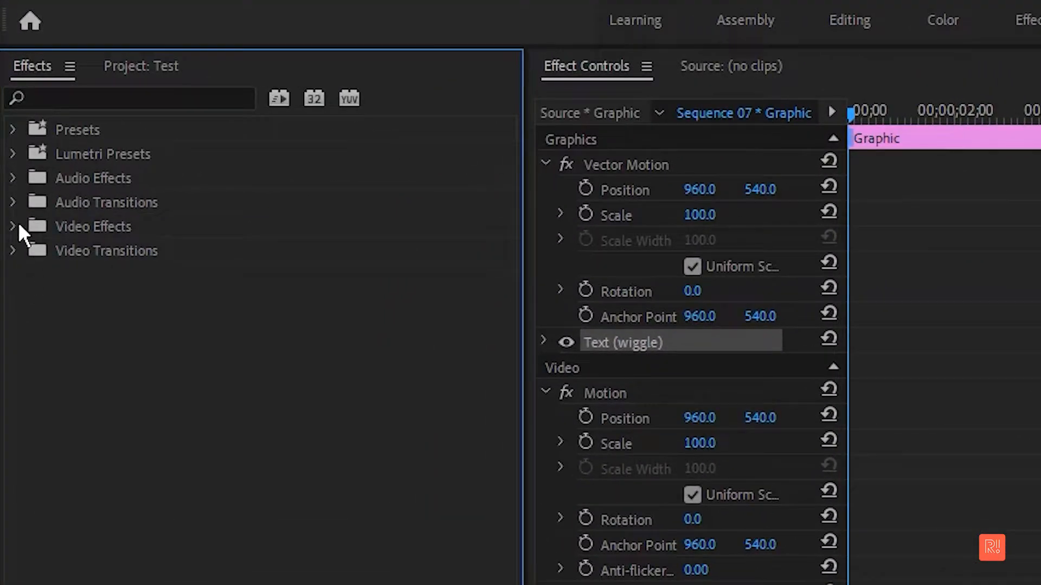
pyautogui.click(18, 224)
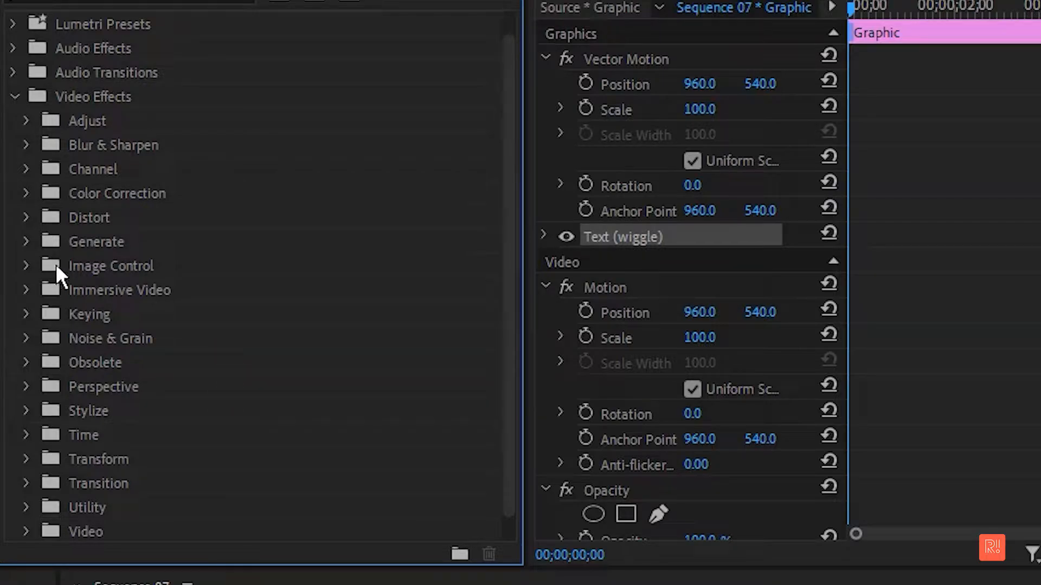
pyautogui.click(33, 217)
pyautogui.scroll(-1, 223, 326)
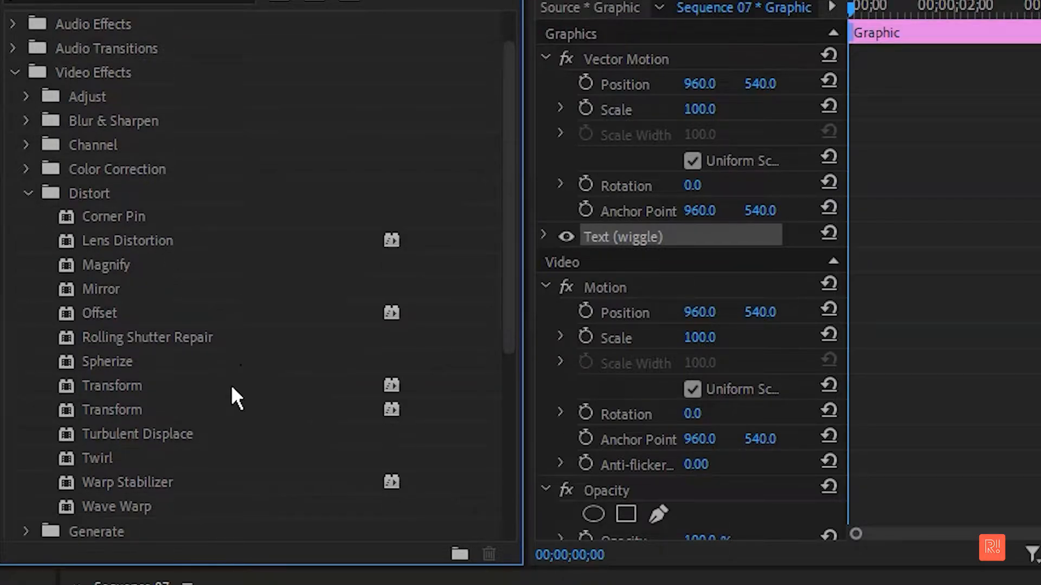
pyautogui.moveTo(162, 435); pyautogui.dragTo(360, 418)
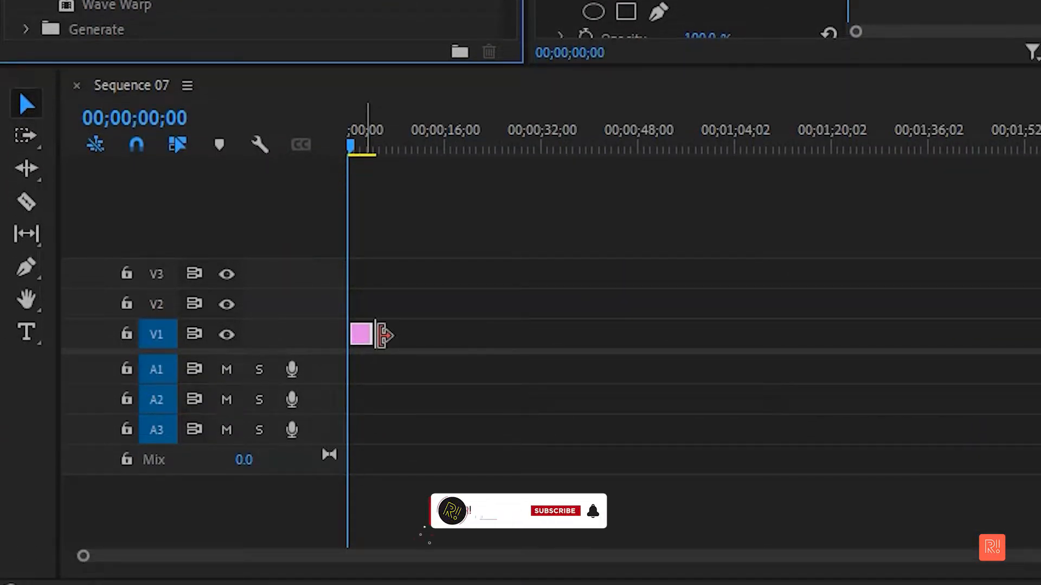
# - Extend the wiggle graphic clip to about 10 seconds and enlarge the timeline track heights
pyautogui.moveTo(472, 551); pyautogui.dragTo(141, 551)
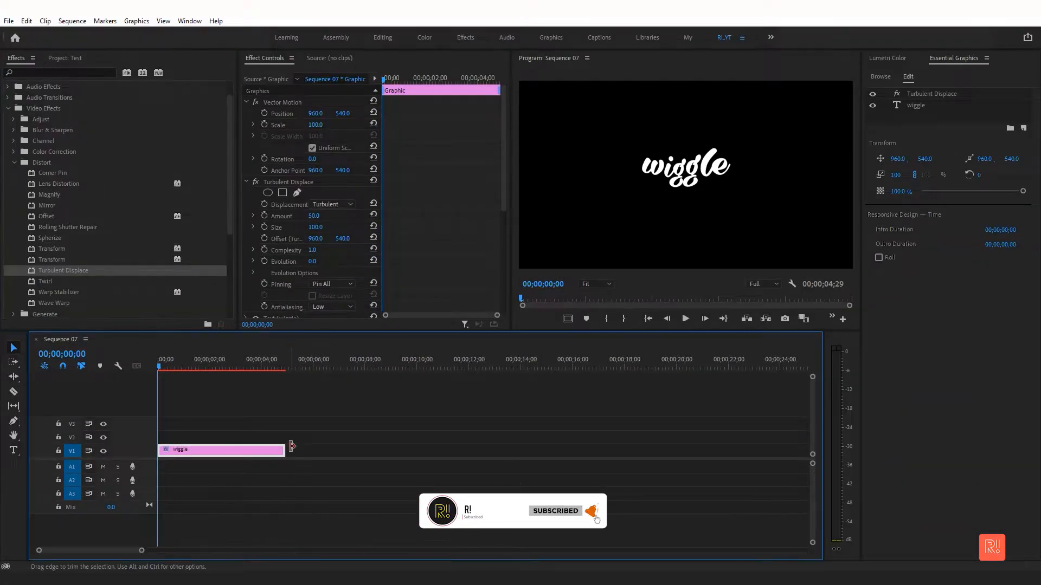
pyautogui.moveTo(287, 450); pyautogui.dragTo(417, 451)
pyautogui.hotkey('ctrl', '=')
pyautogui.hotkey('ctrl', '=')
pyautogui.hotkey('ctrl', '=')
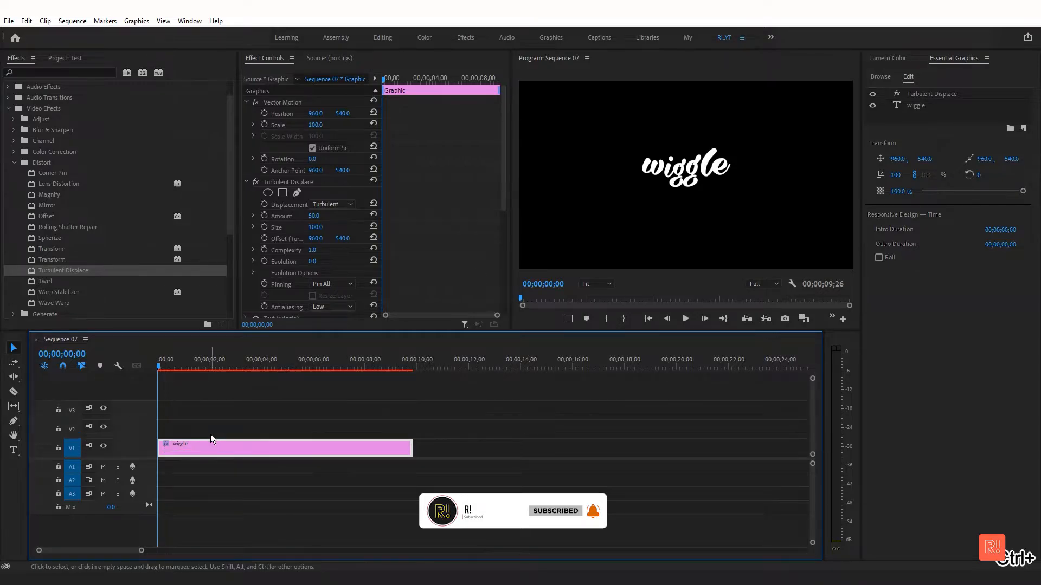
# - Enable keyframing for Turbulent Displace's Offset (Turbulence) at the start of the clip
pyautogui.click(214, 378)
pyautogui.moveTo(213, 367); pyautogui.dragTo(152, 364)
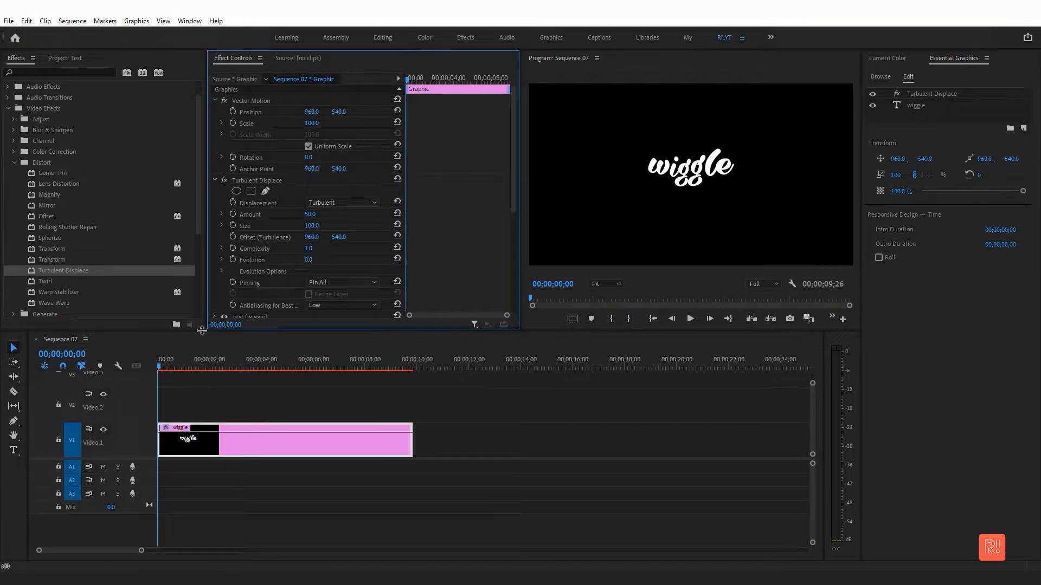
pyautogui.click(233, 237)
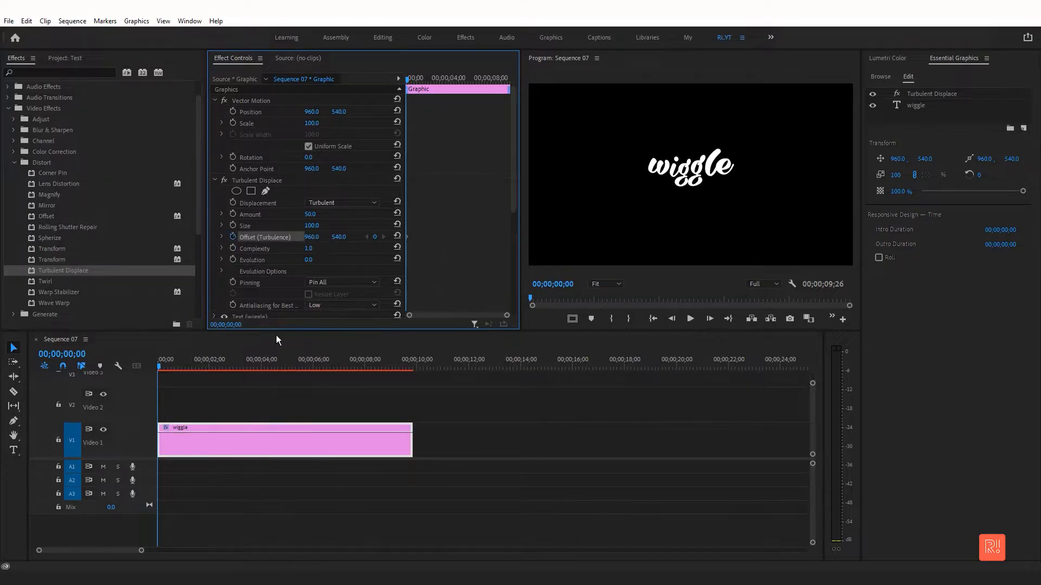
# - At about 4 seconds, set the Offset (Turbulence) Y value to 733
pyautogui.moveTo(212, 366); pyautogui.dragTo(261, 371)
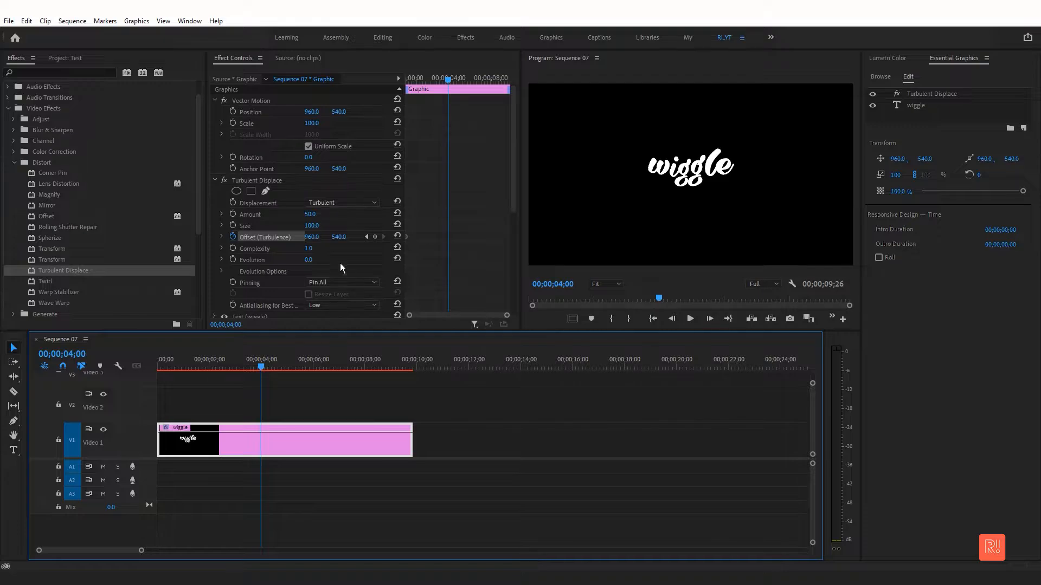
pyautogui.moveTo(337, 239); pyautogui.dragTo(447, 238)
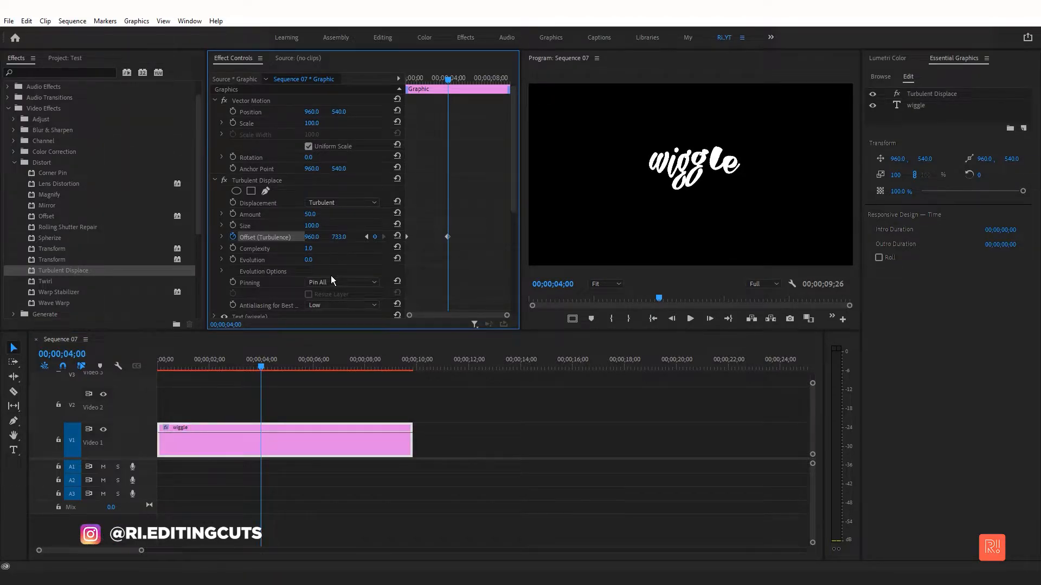
# - Preview the animation and move the second Offset keyframe to about 1.5 seconds
pyautogui.click(170, 362)
pyautogui.moveTo(165, 360); pyautogui.dragTo(117, 356)
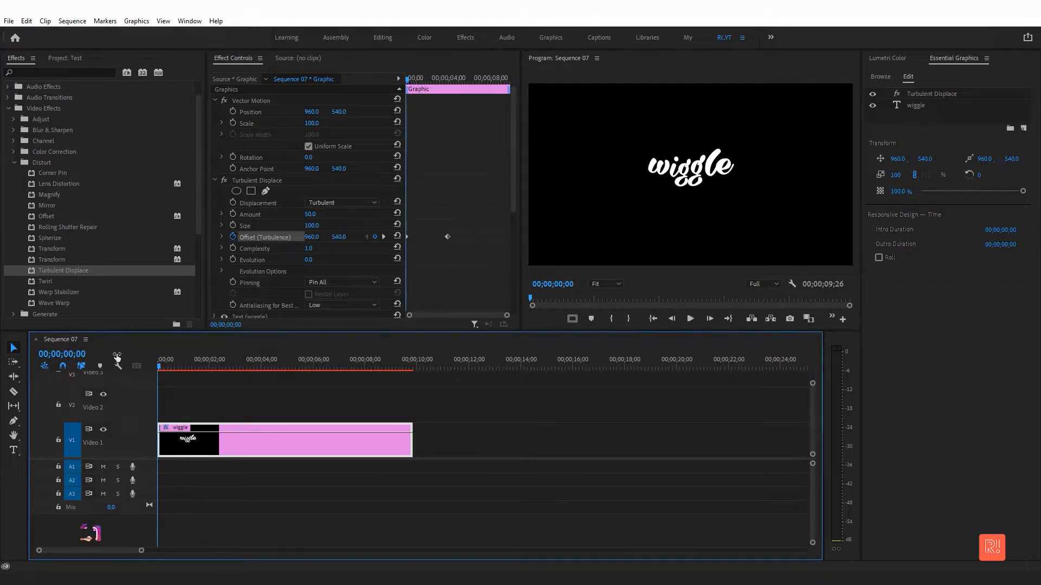
pyautogui.press('space')
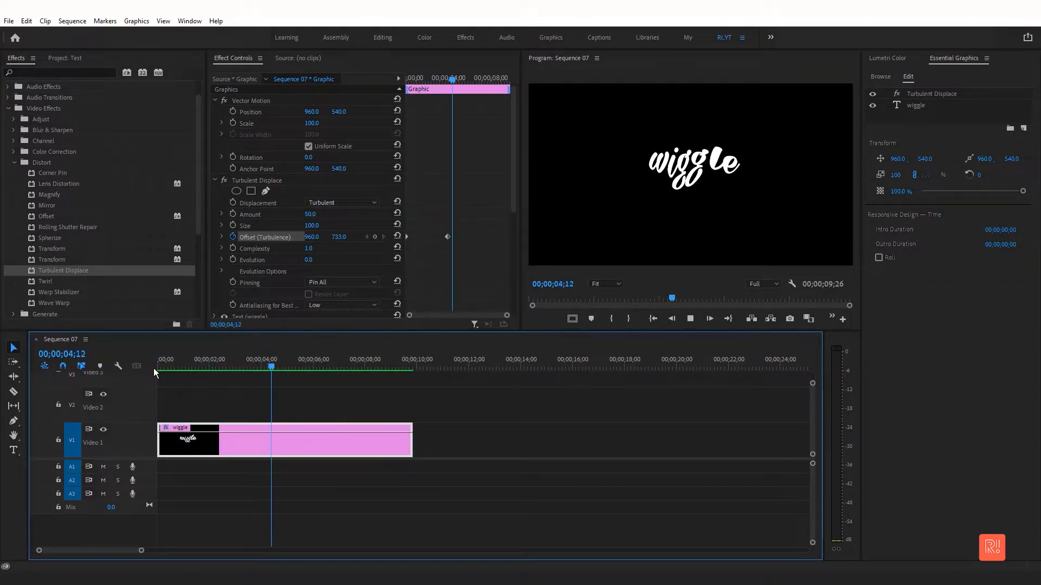
pyautogui.press('space')
pyautogui.moveTo(447, 237); pyautogui.dragTo(417, 250)
# - Preview the animation from the start and switch the Displacement type to Horizontal Displacement
pyautogui.moveTo(181, 360); pyautogui.dragTo(147, 362)
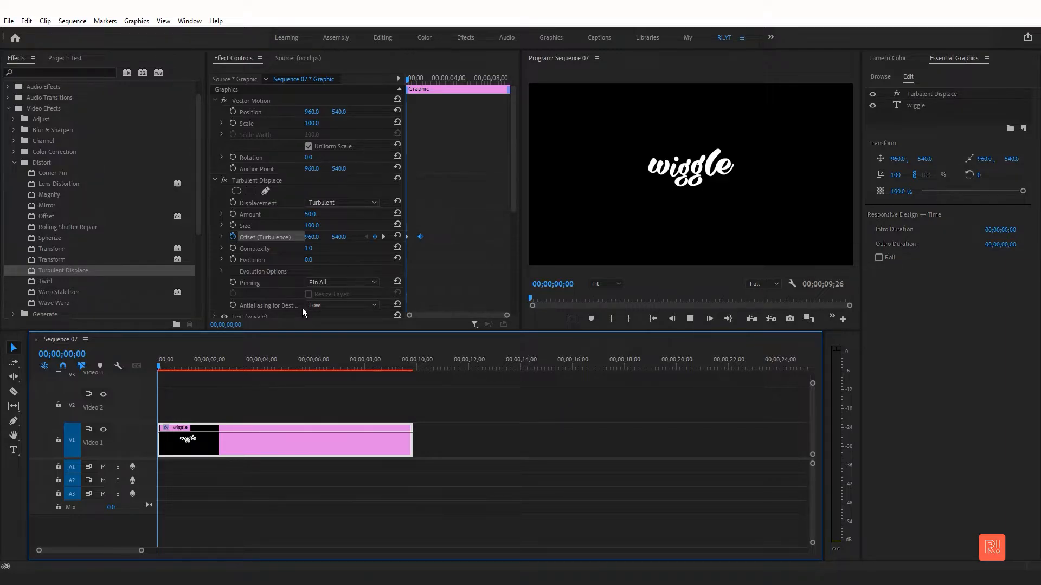
pyautogui.press('space')
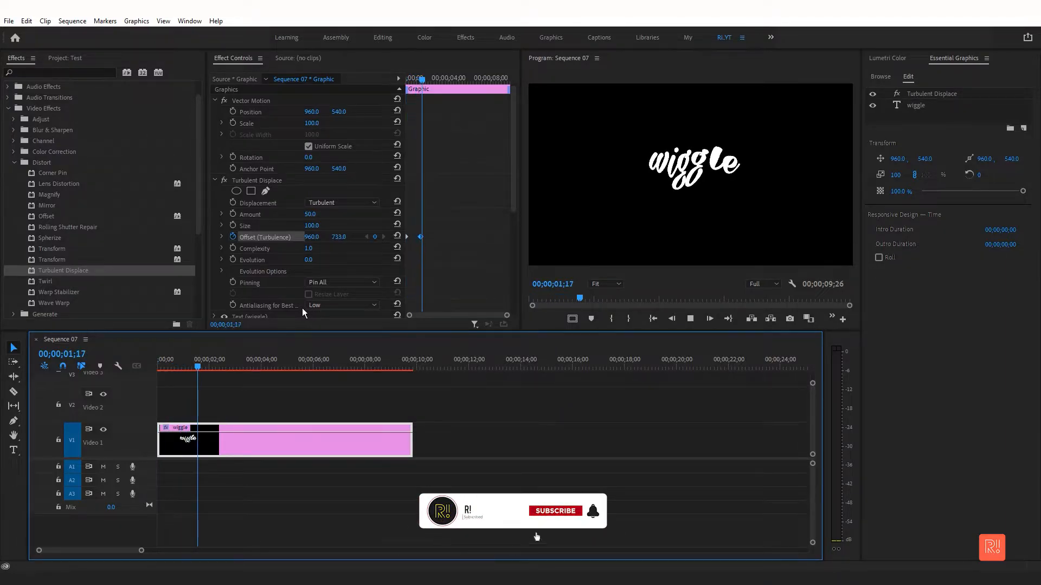
pyautogui.press('space')
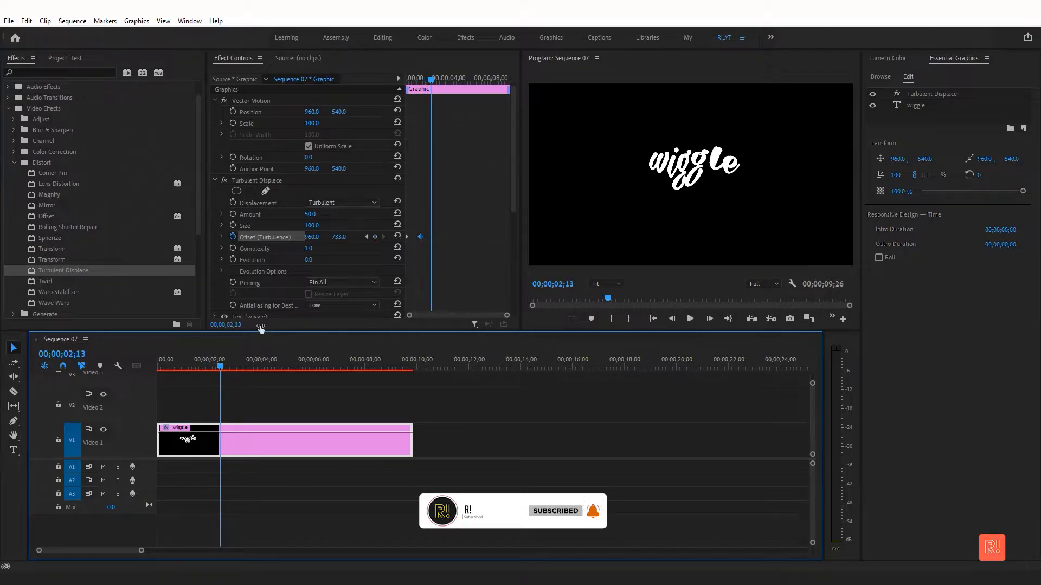
pyautogui.click(176, 366)
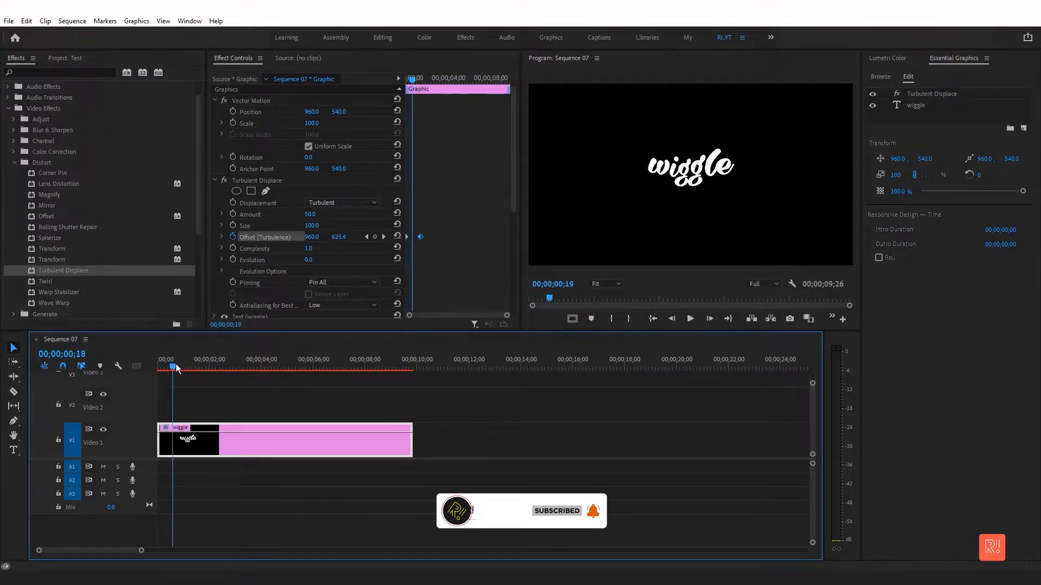
pyautogui.click(158, 368)
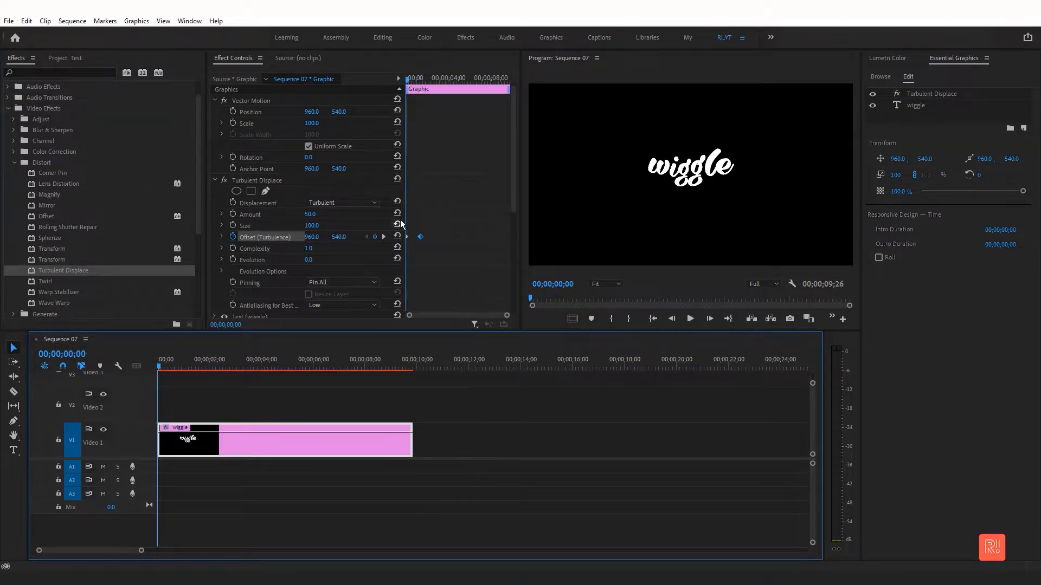
pyautogui.click(363, 203)
pyautogui.click(353, 303)
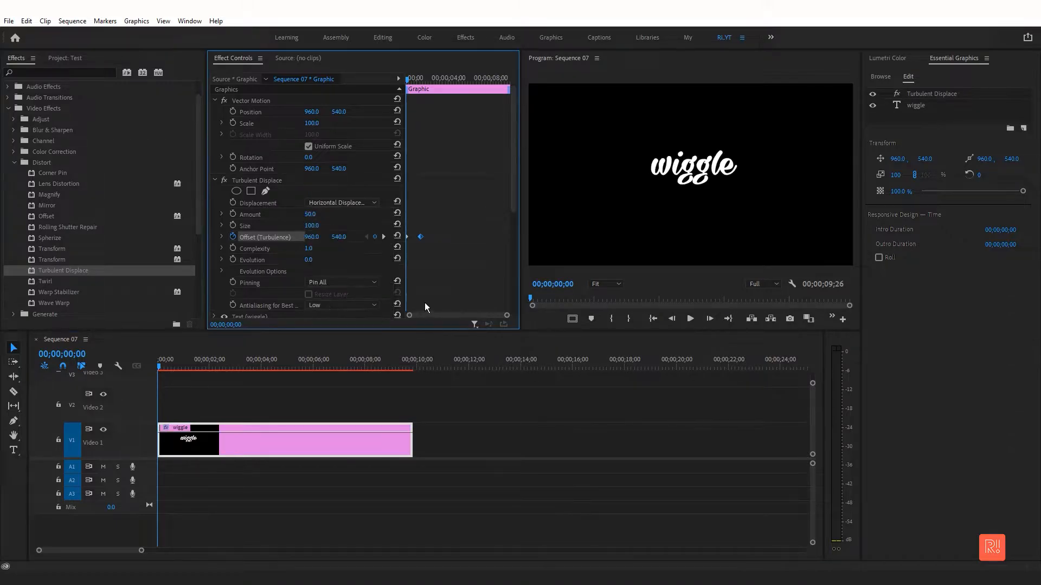
# - Move the second Offset (Turbulence) keyframe to about 2.5 seconds
pyautogui.click(161, 369)
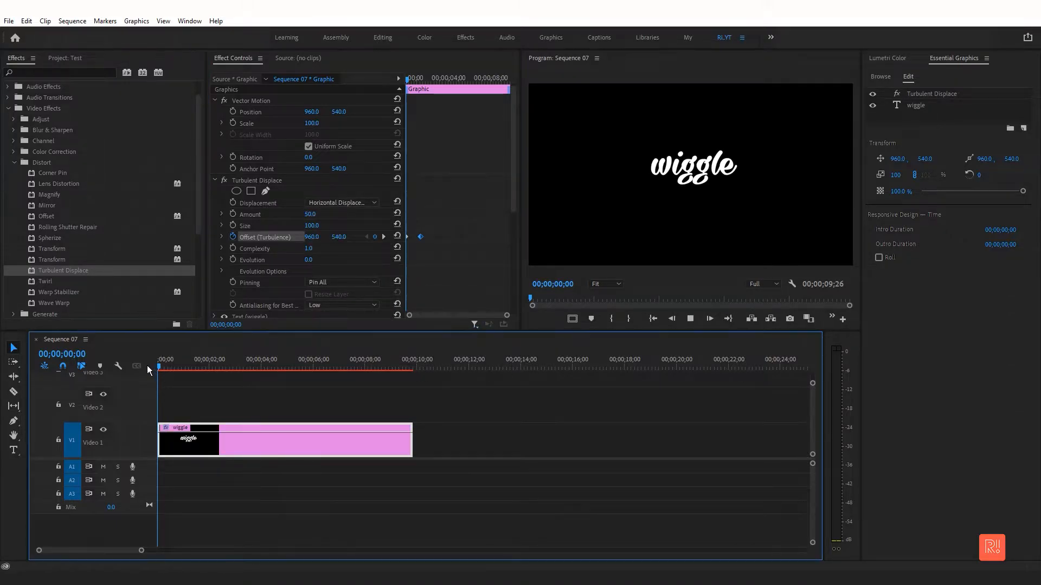
pyautogui.press('space')
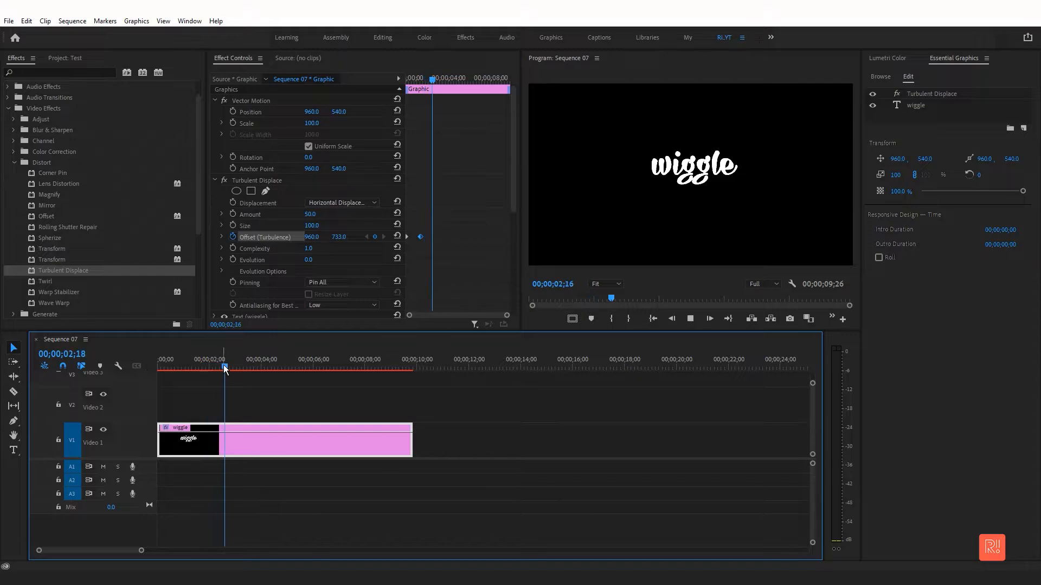
pyautogui.click(434, 235)
# - Preview the animation and set the Displacement type to Cross Displacement
pyautogui.moveTo(187, 369); pyautogui.dragTo(111, 371)
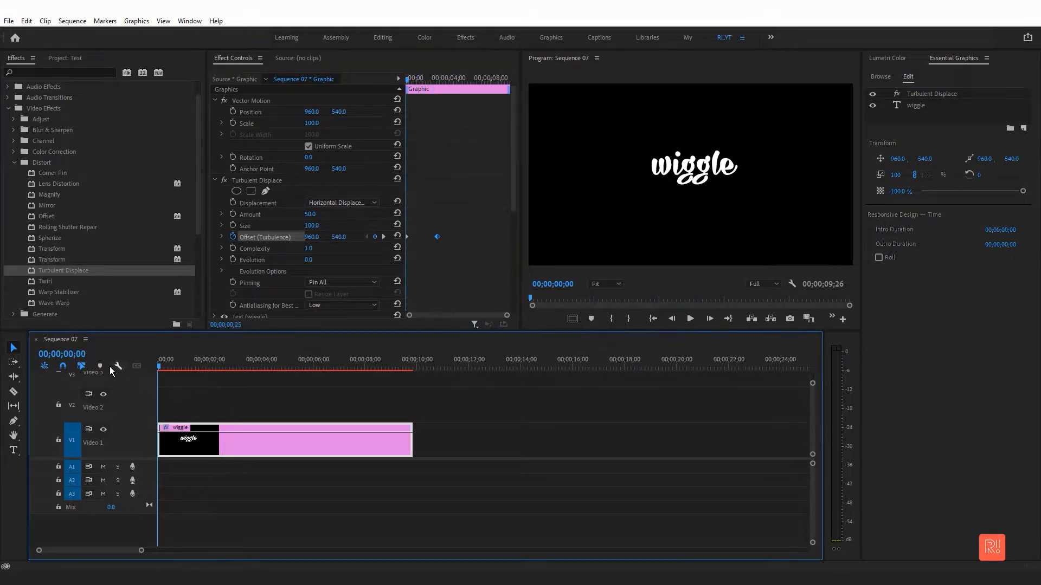
pyautogui.press('space')
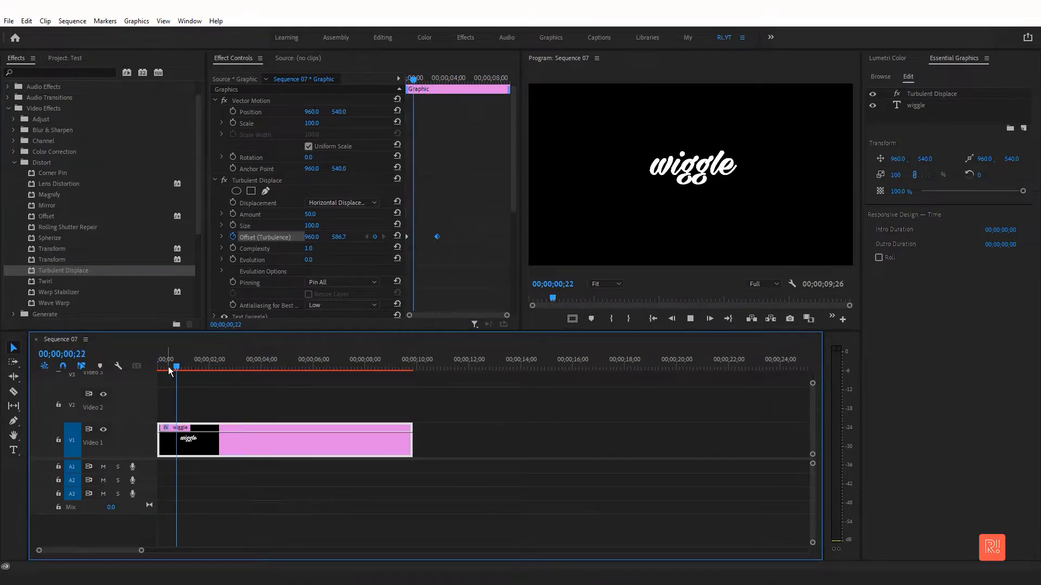
pyautogui.press('space')
pyautogui.click(350, 203)
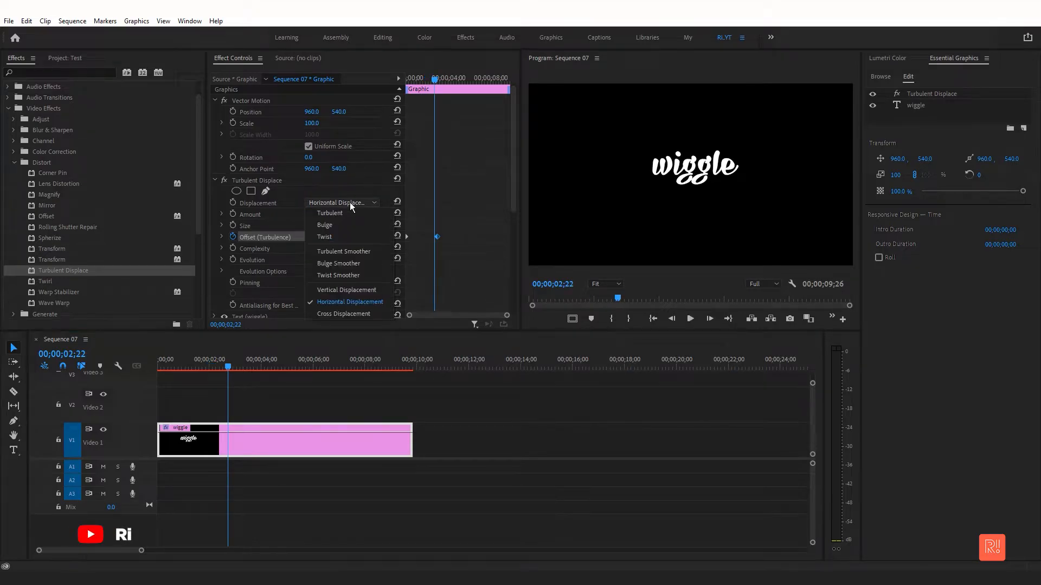
pyautogui.click(366, 311)
# - Preview from the start and set the Displacement type to Bulge Smoother
pyautogui.click(142, 364)
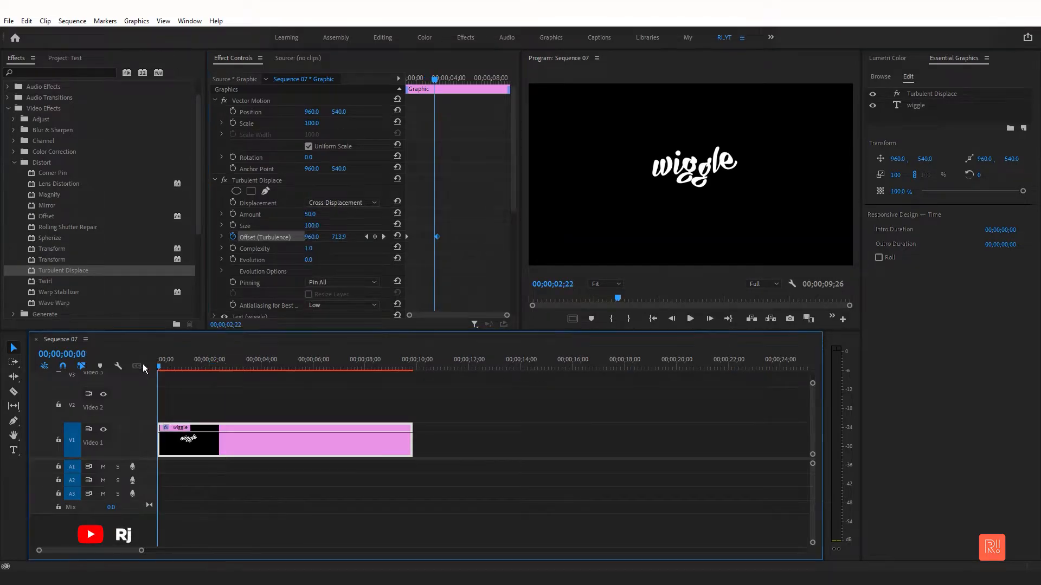
pyautogui.press('Home')
pyautogui.press('space')
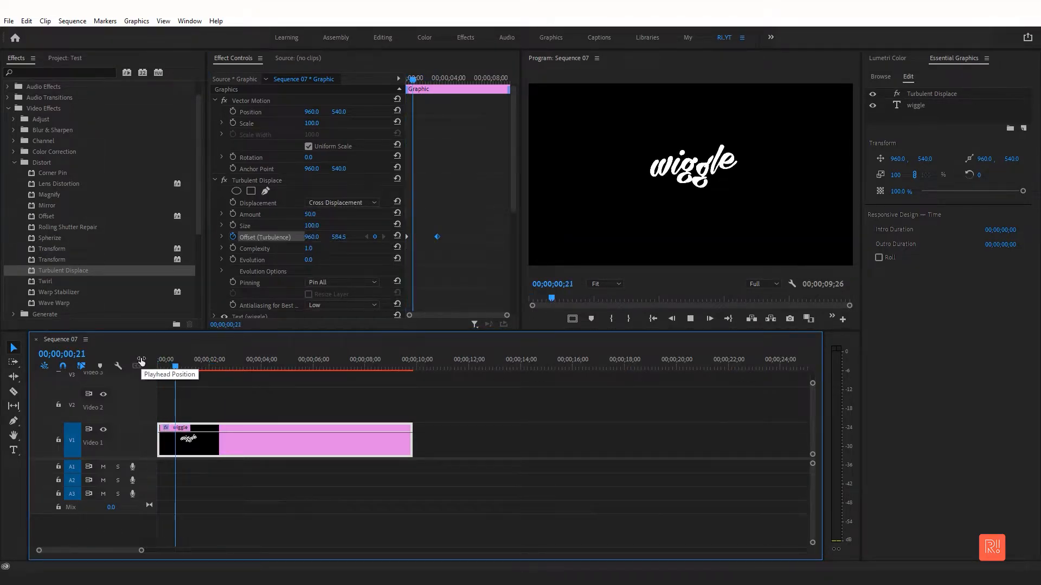
pyautogui.press('space')
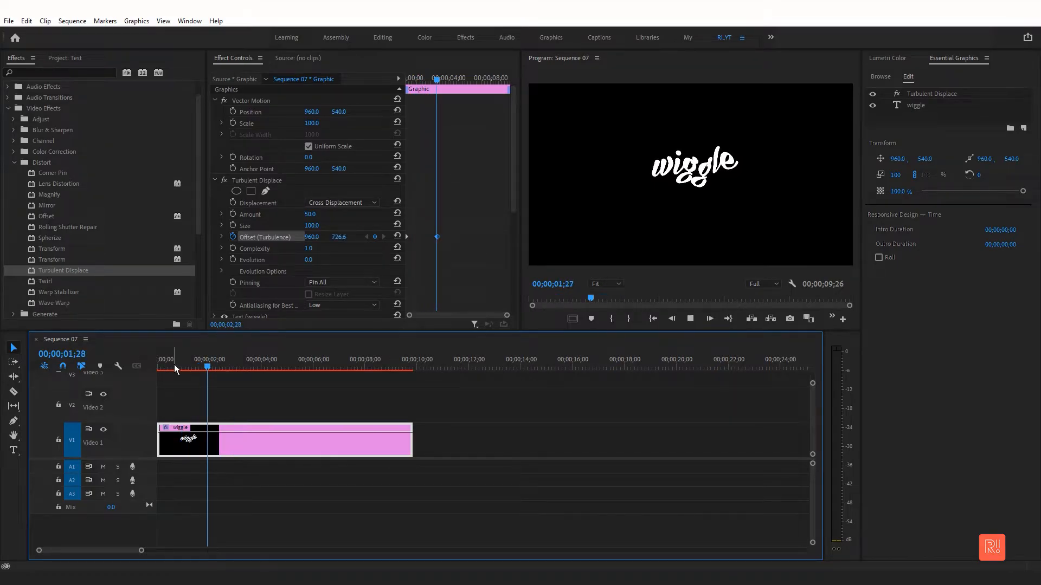
pyautogui.click(333, 203)
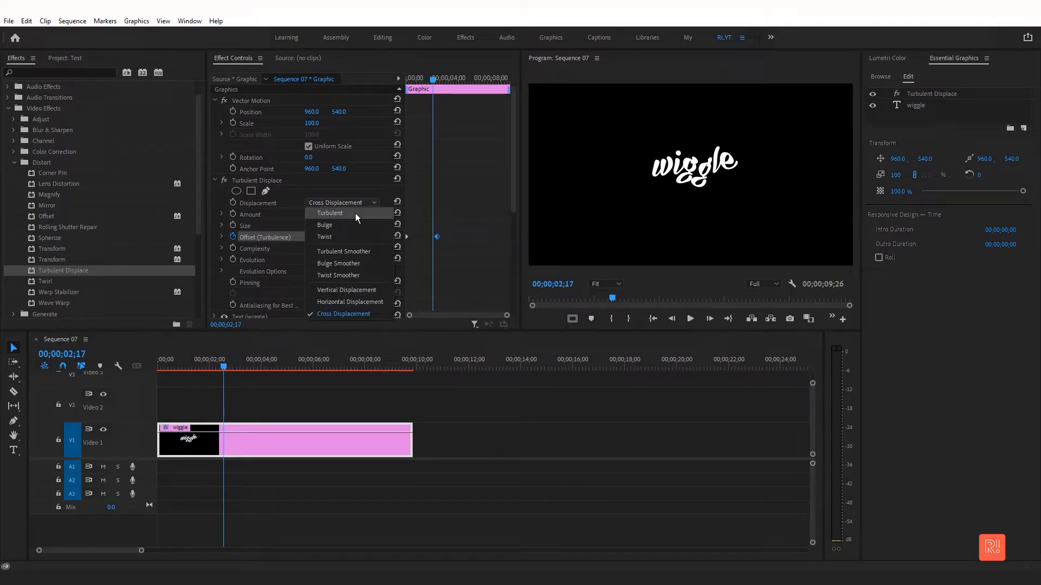
pyautogui.click(362, 264)
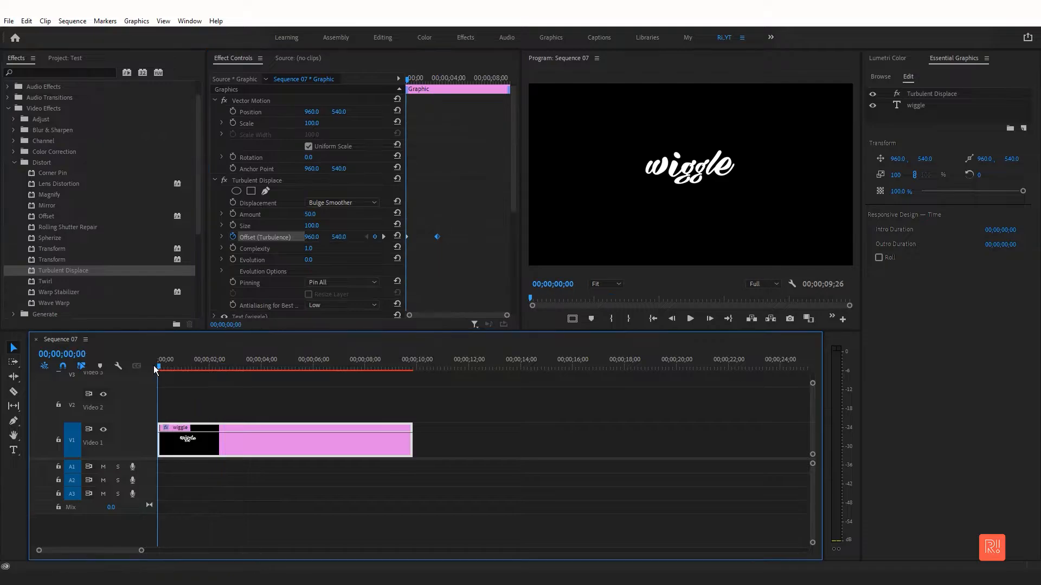
# - Preview the animation and set the Displacement type back to Horizontal Displacement
pyautogui.moveTo(187, 367); pyautogui.dragTo(156, 365)
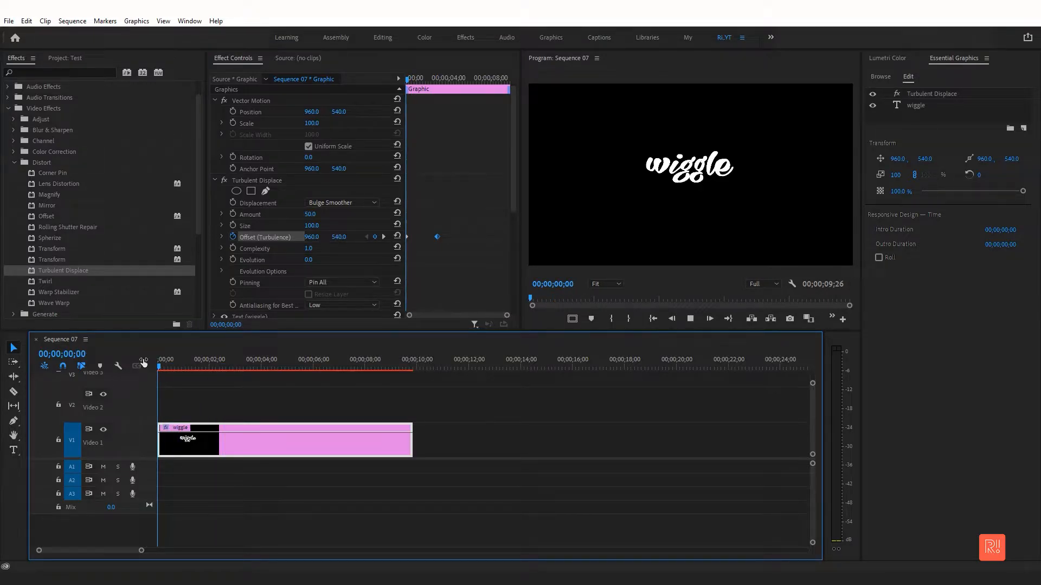
pyautogui.press('space')
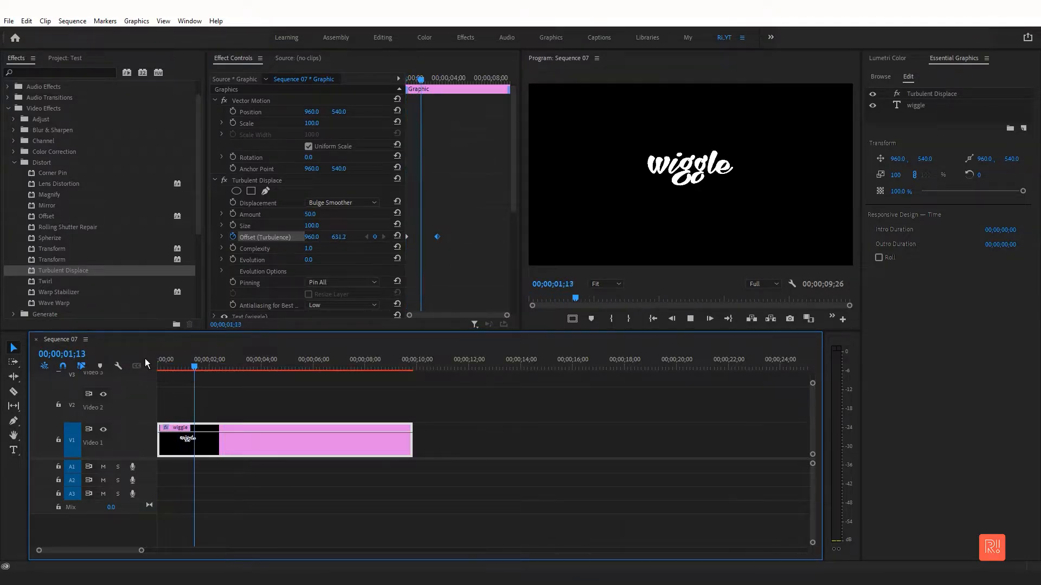
pyautogui.click(342, 202)
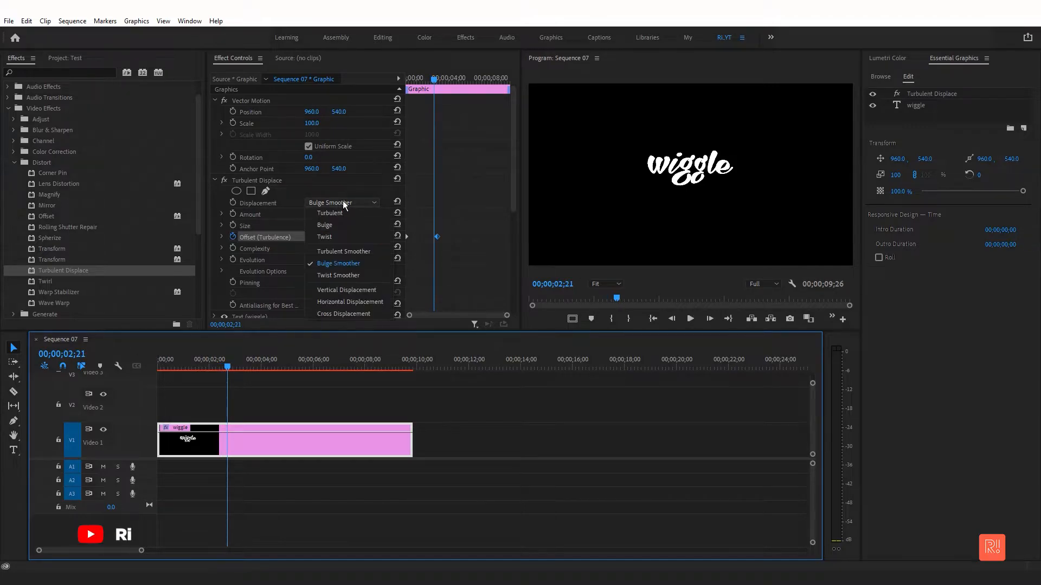
pyautogui.click(374, 301)
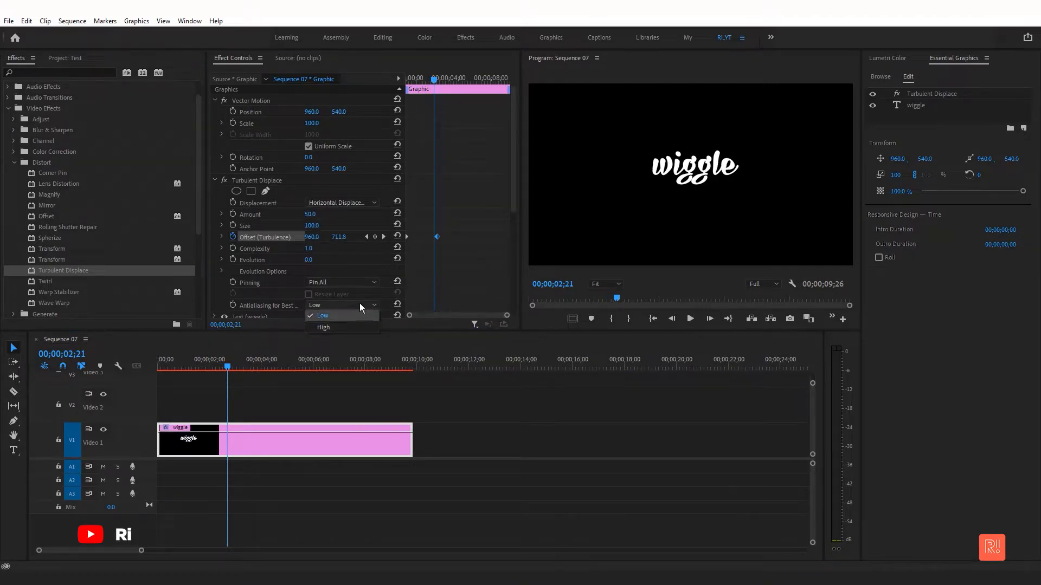
# - Set the Turbulent Displace Pinning option to Pin Left
pyautogui.click(355, 282)
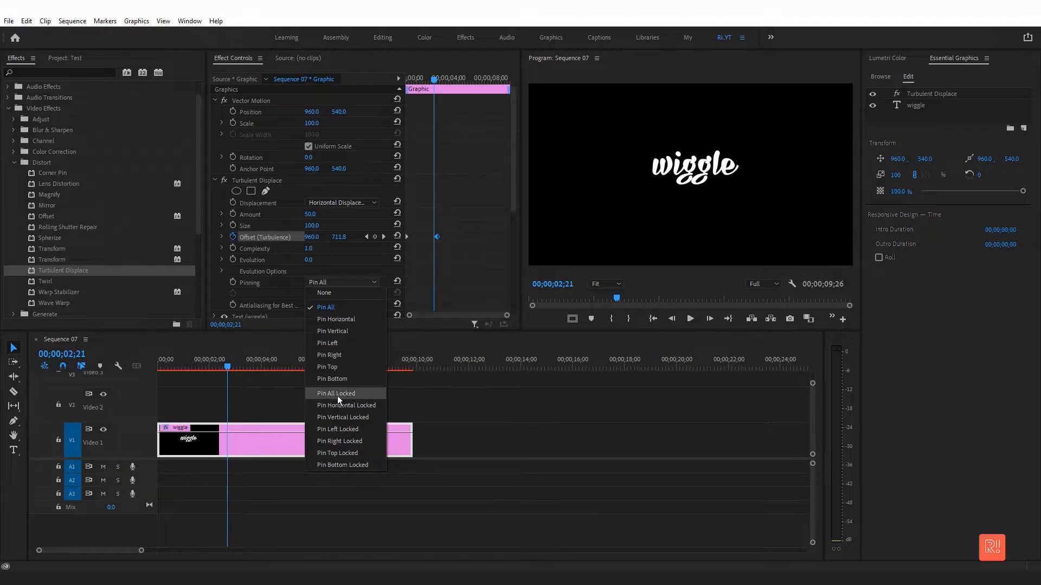
pyautogui.click(326, 343)
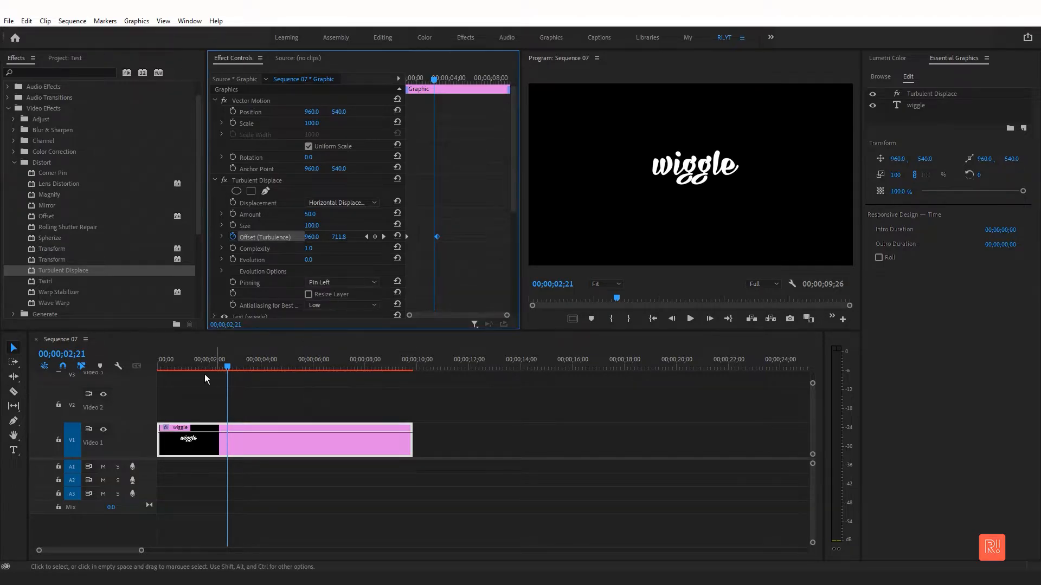
# - Preview the Turbulent Displace animation from the start of the sequence
pyautogui.click(152, 365)
pyautogui.press('space')
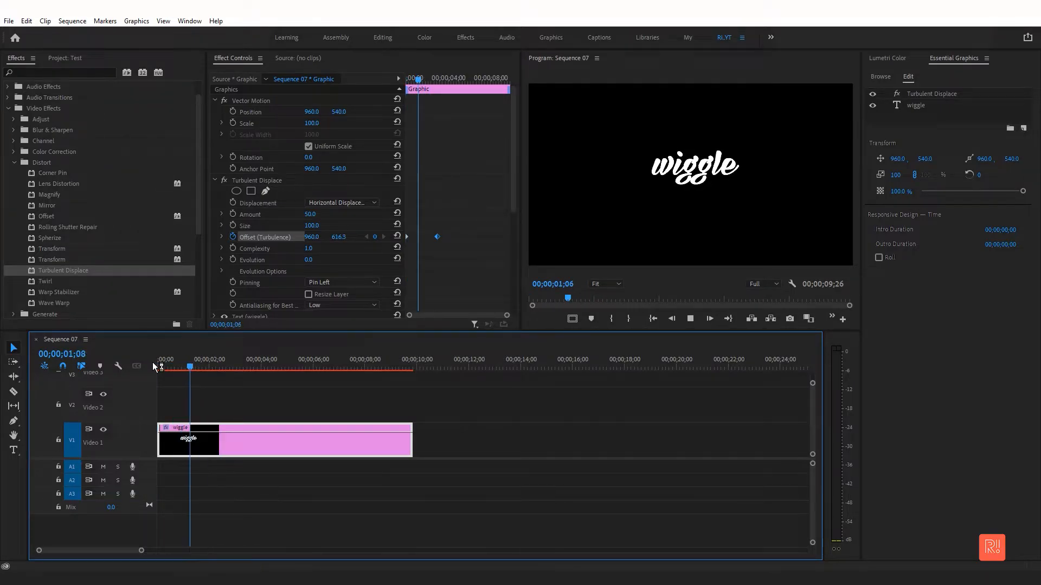
pyautogui.press('space')
pyautogui.scroll(-2, 511, 216)
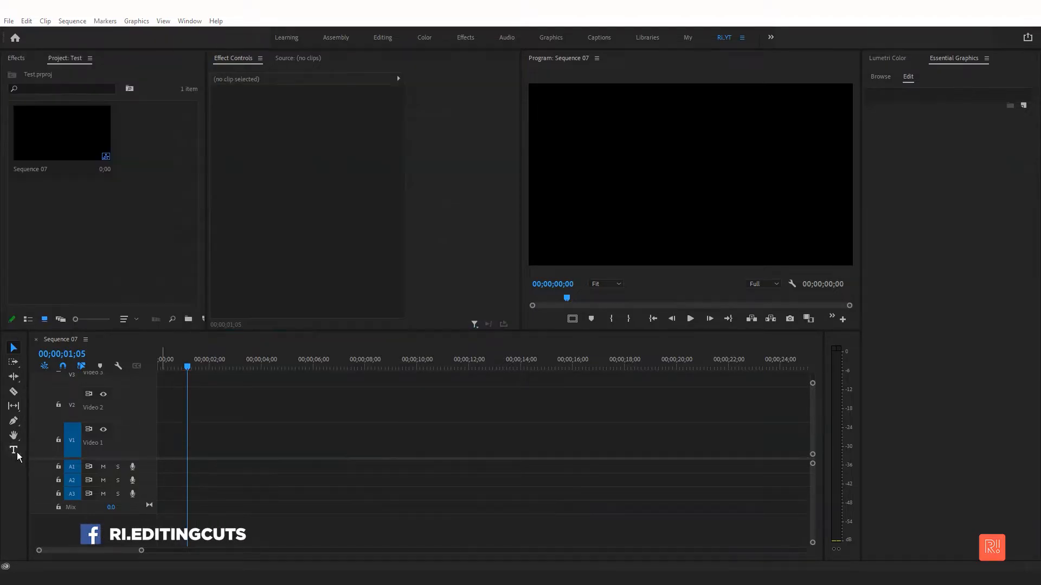
# - Create a new text layer reading "wiggle" with the Type tool
pyautogui.click(14, 450)
pyautogui.click(675, 192)
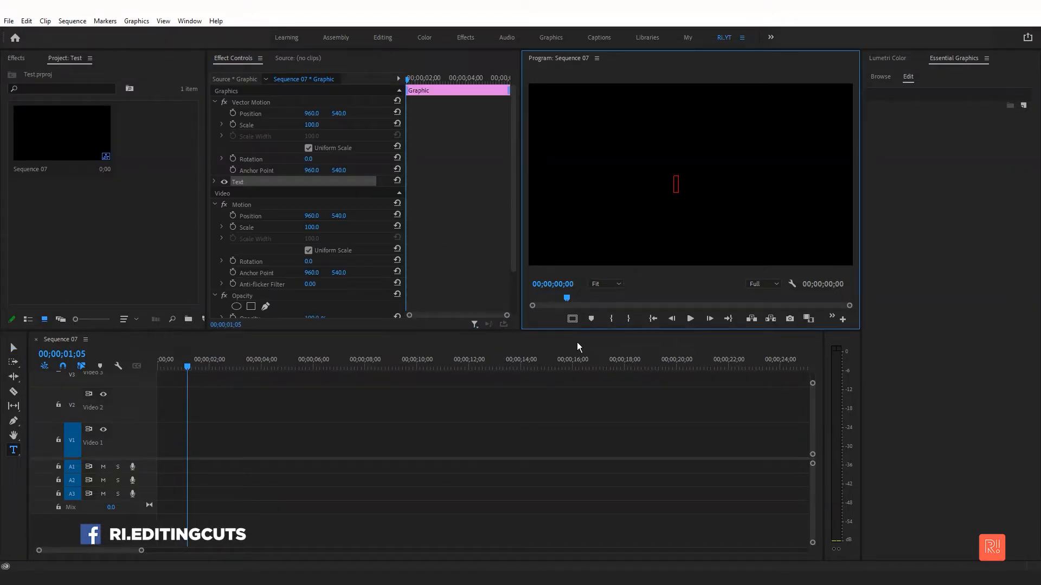
pyautogui.write('wiggle')
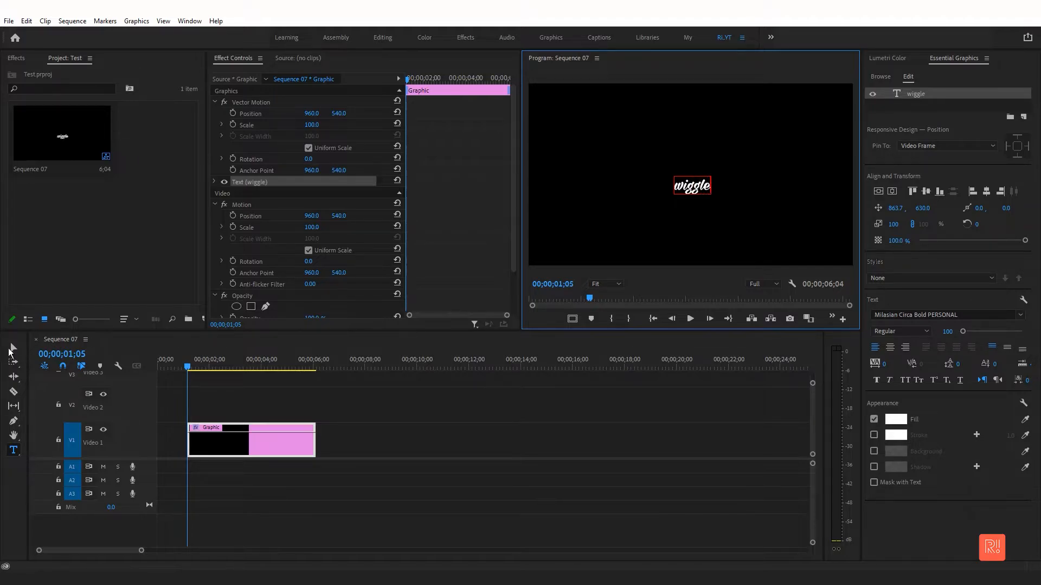
# - Center the wiggle text in the frame and scale it up to 318
pyautogui.click(10, 351)
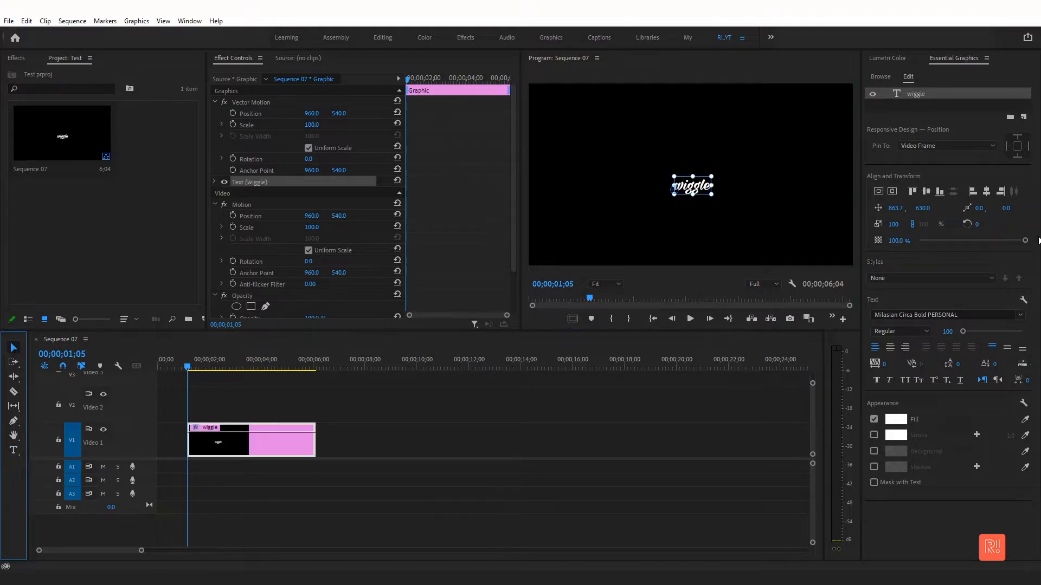
pyautogui.click(890, 347)
pyautogui.click(879, 192)
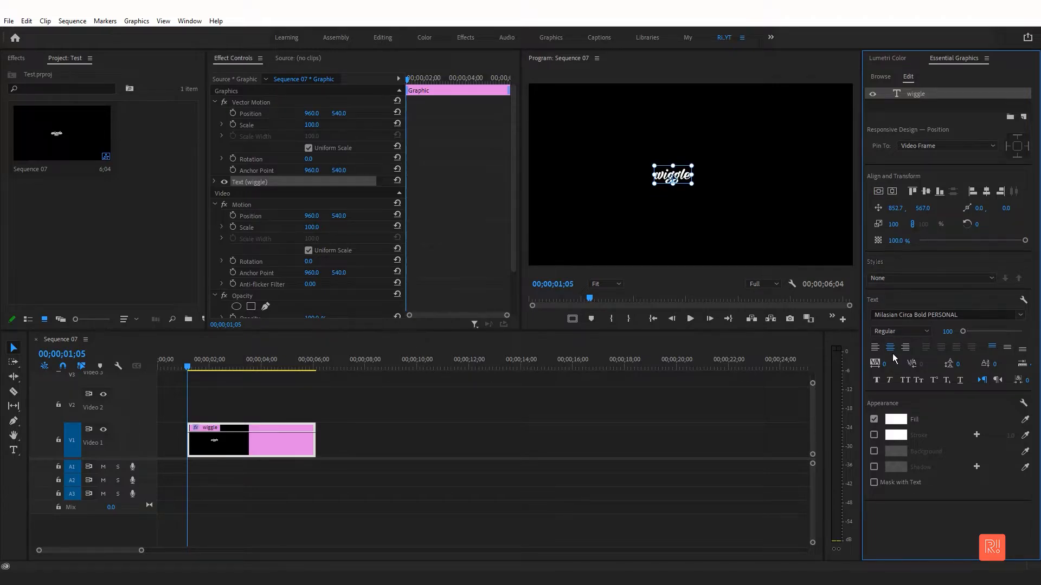
pyautogui.moveTo(893, 224); pyautogui.dragTo(1012, 224)
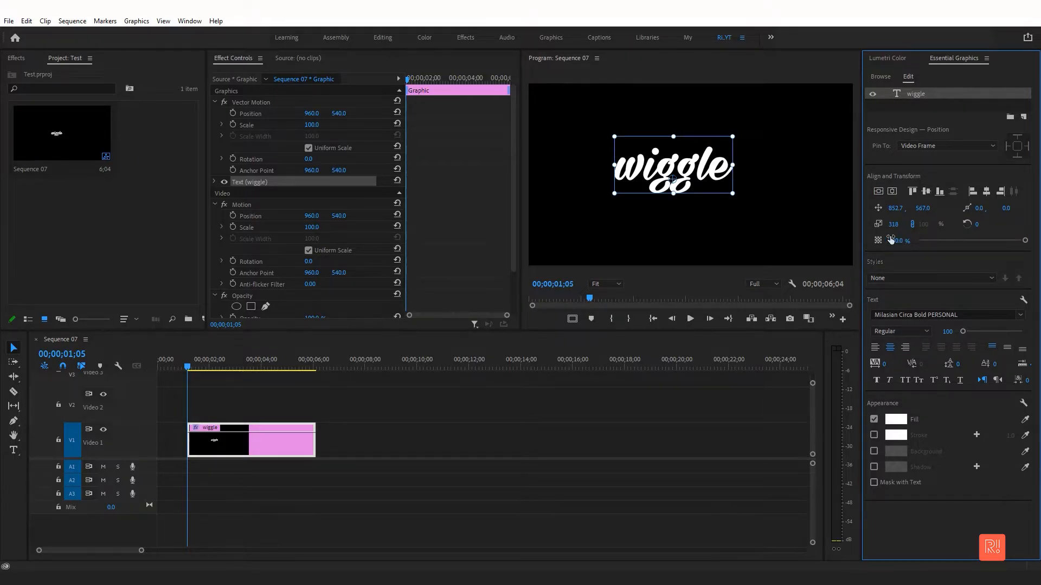
pyautogui.click(893, 192)
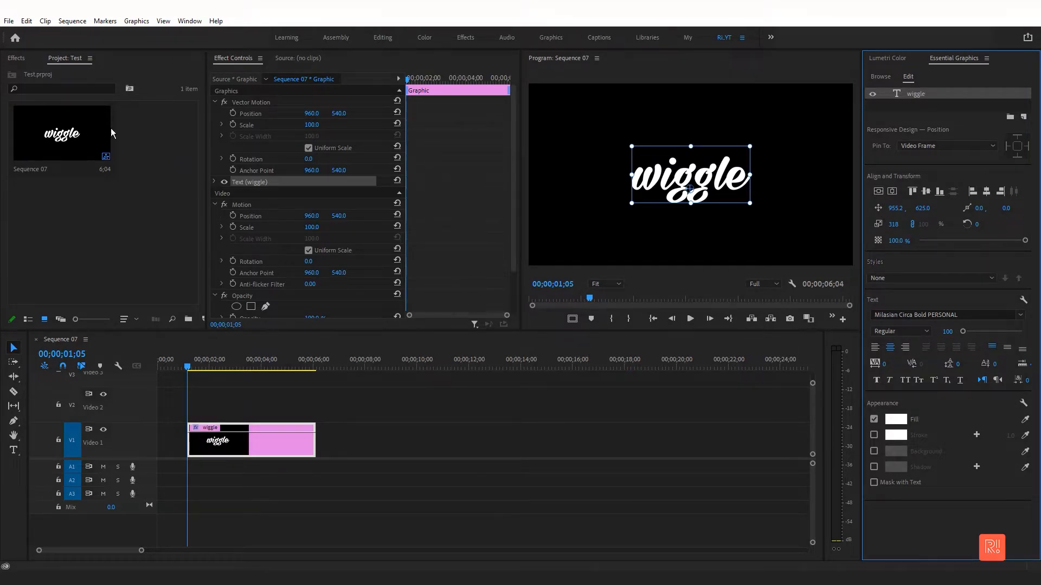
# - Apply the Wave Warp effect from the Distort category to the text clip
pyautogui.click(19, 60)
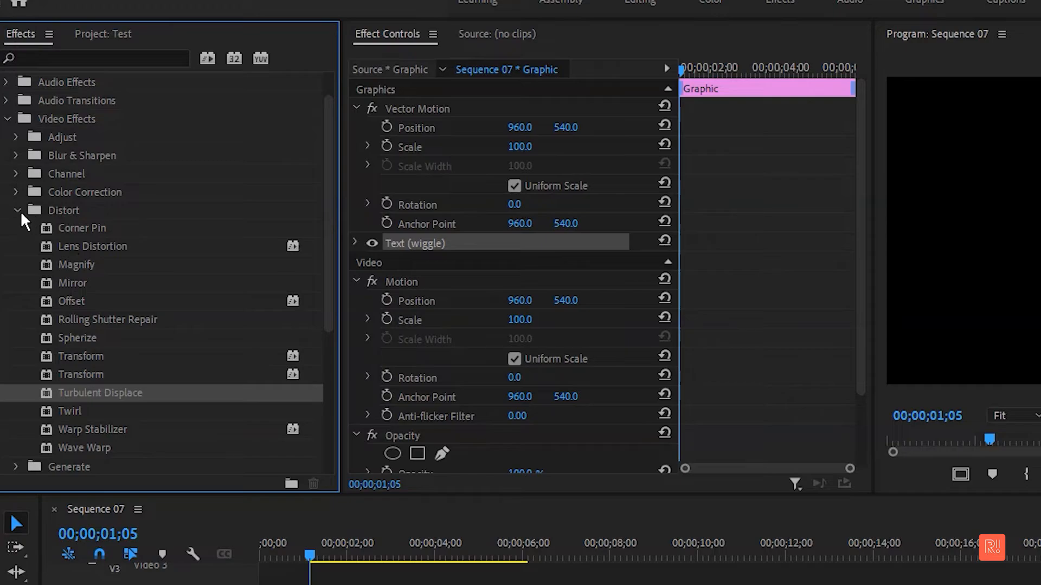
pyautogui.click(15, 163)
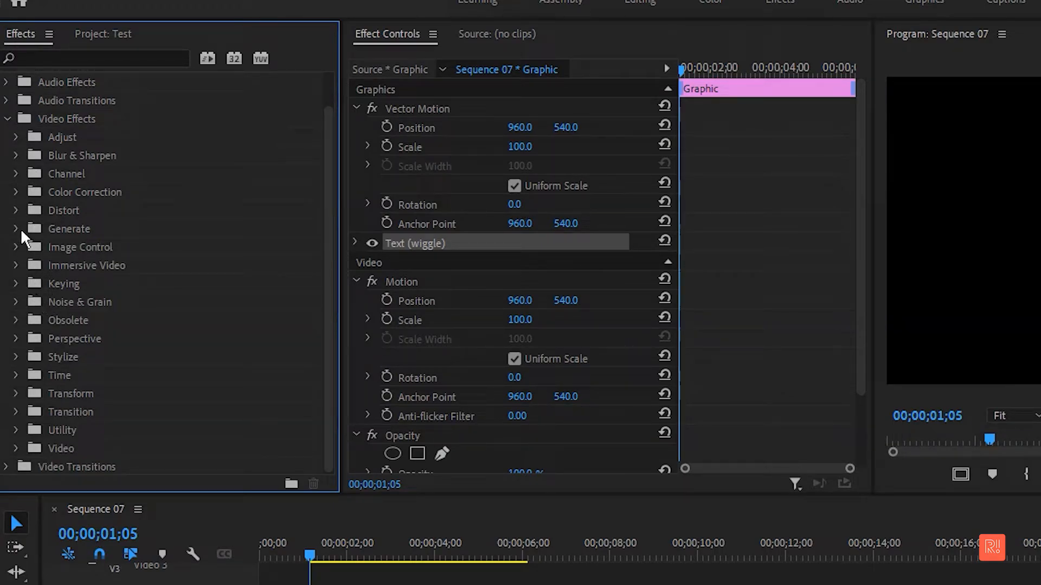
pyautogui.click(17, 211)
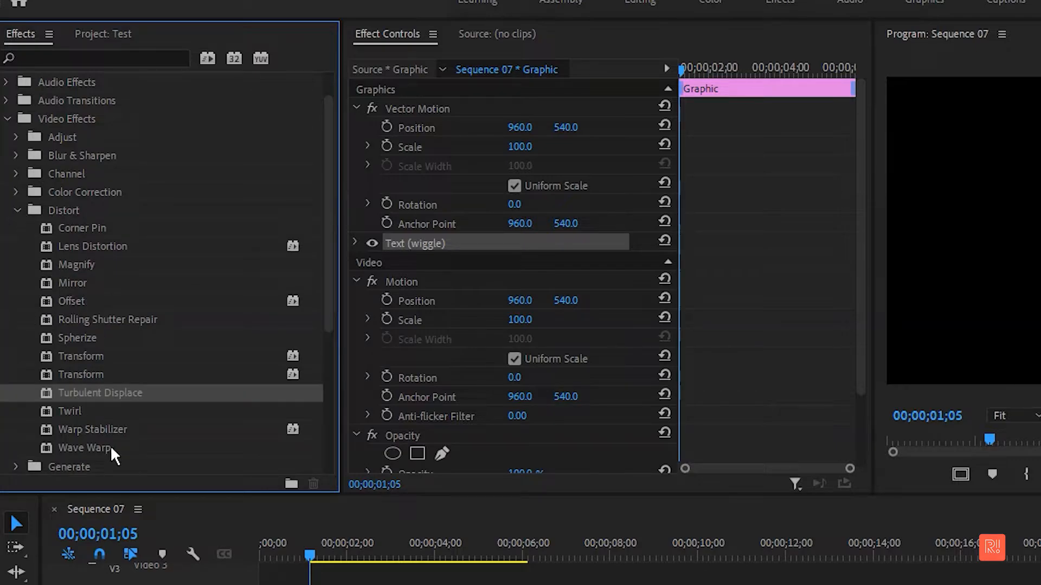
pyautogui.moveTo(95, 444); pyautogui.dragTo(354, 545)
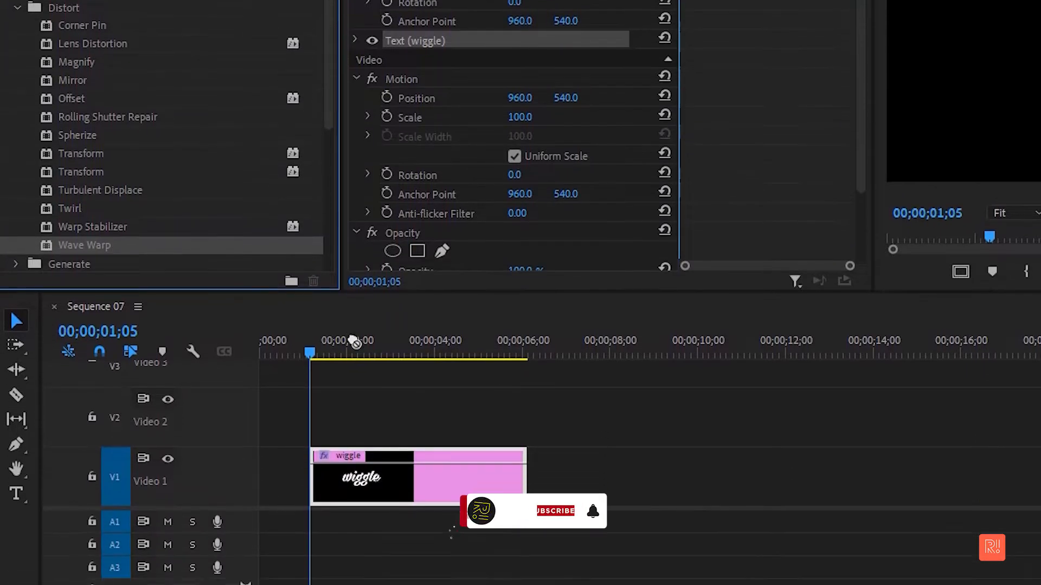
pyautogui.moveTo(354, 342); pyautogui.dragTo(442, 455)
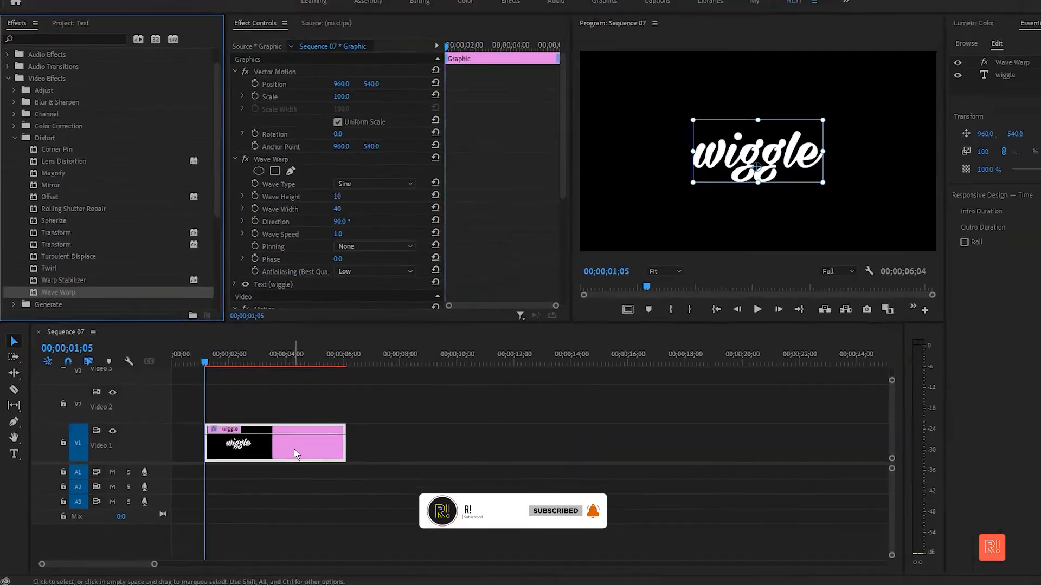
# - Move the text clip to the start of the sequence and preview the Wave Warp effect
pyautogui.moveTo(293, 450); pyautogui.dragTo(253, 450)
pyautogui.moveTo(188, 359); pyautogui.dragTo(158, 362)
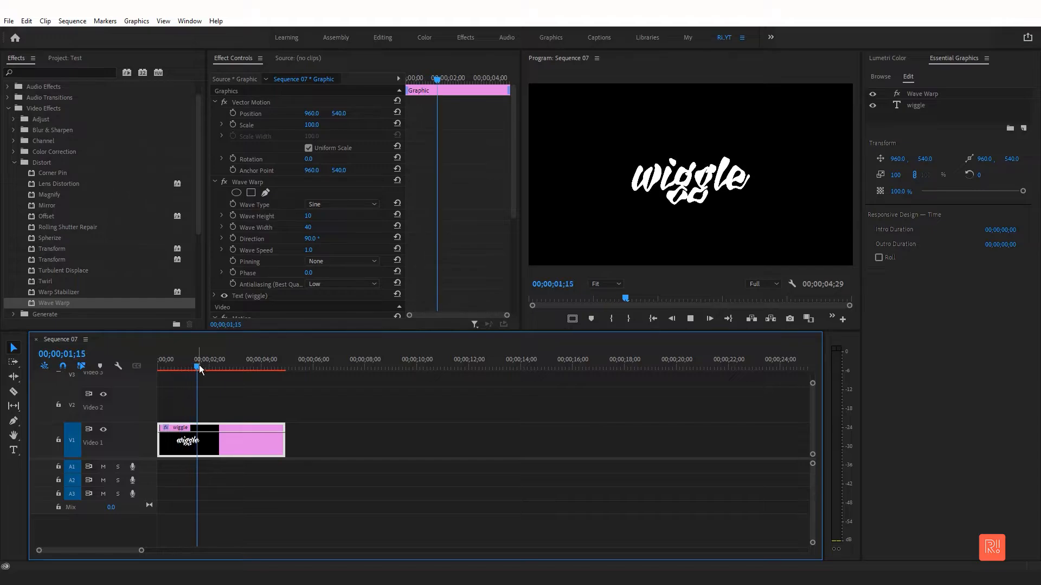
pyautogui.press('space')
pyautogui.moveTo(215, 370)
pyautogui.mouseDown()
pyautogui.moveTo(194, 369)
pyautogui.moveTo(225, 369)
pyautogui.moveTo(203, 379)
pyautogui.moveTo(217, 371)
pyautogui.mouseUp()
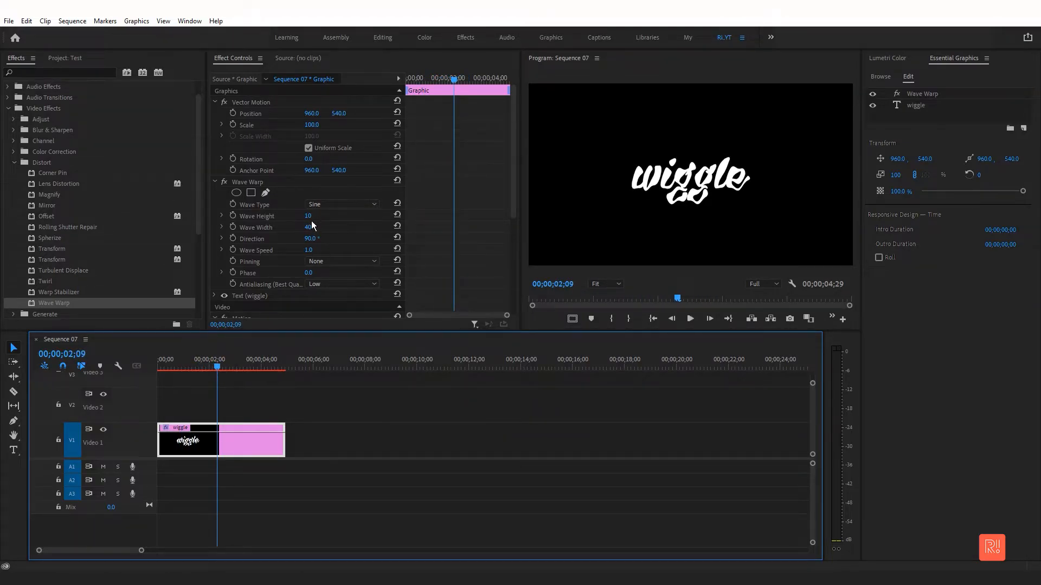
# - Set the Wave Warp Wave Height to 2
pyautogui.moveTo(308, 215); pyautogui.dragTo(280, 216)
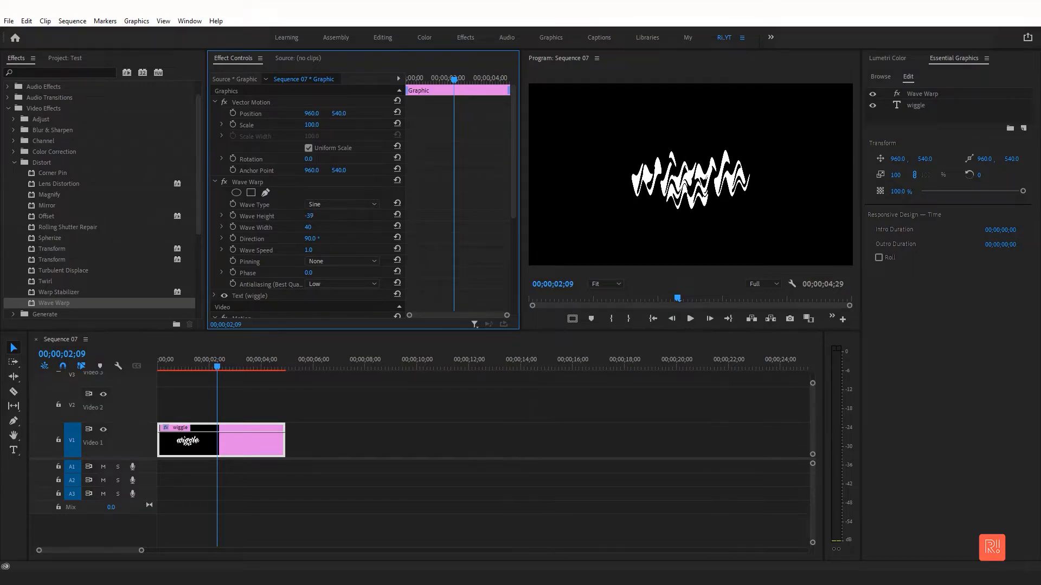
pyautogui.click(323, 220)
pyautogui.write('2')
pyautogui.press('Return')
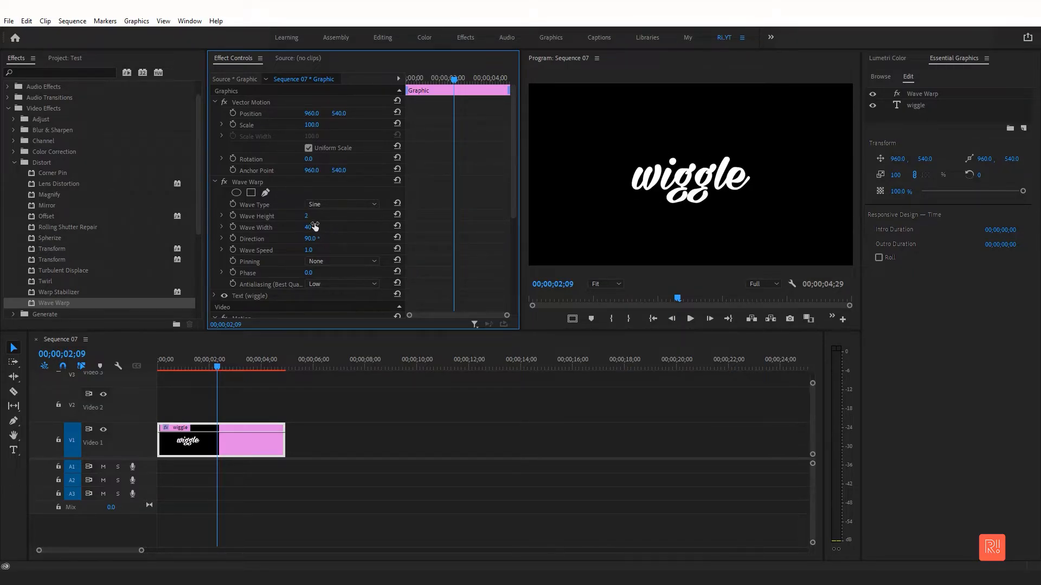
# - Preview the animation and set Wave Height to 3 and Wave Width to 36
pyautogui.moveTo(179, 366); pyautogui.dragTo(145, 364)
pyautogui.press('space')
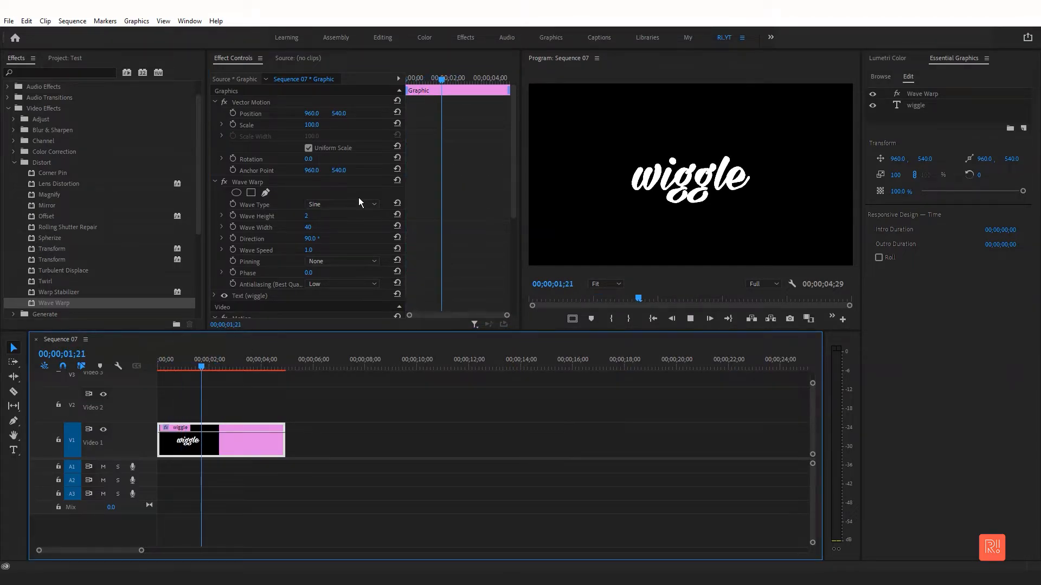
pyautogui.press('space')
pyautogui.click(314, 217)
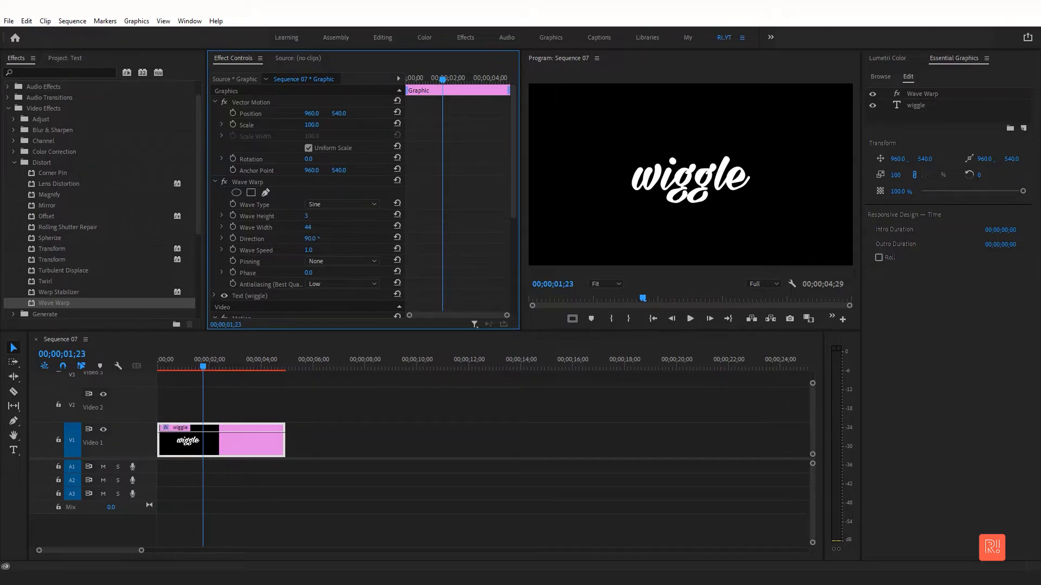
pyautogui.moveTo(325, 229); pyautogui.dragTo(321, 230)
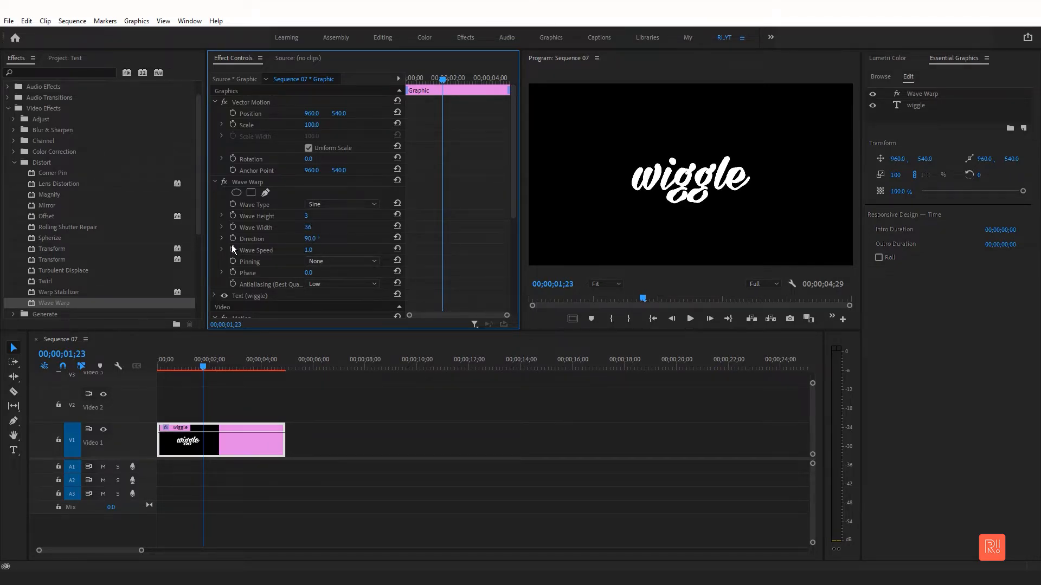
# - Set the Wave Warp Direction to 125.5°
pyautogui.click(221, 238)
pyautogui.click(315, 256)
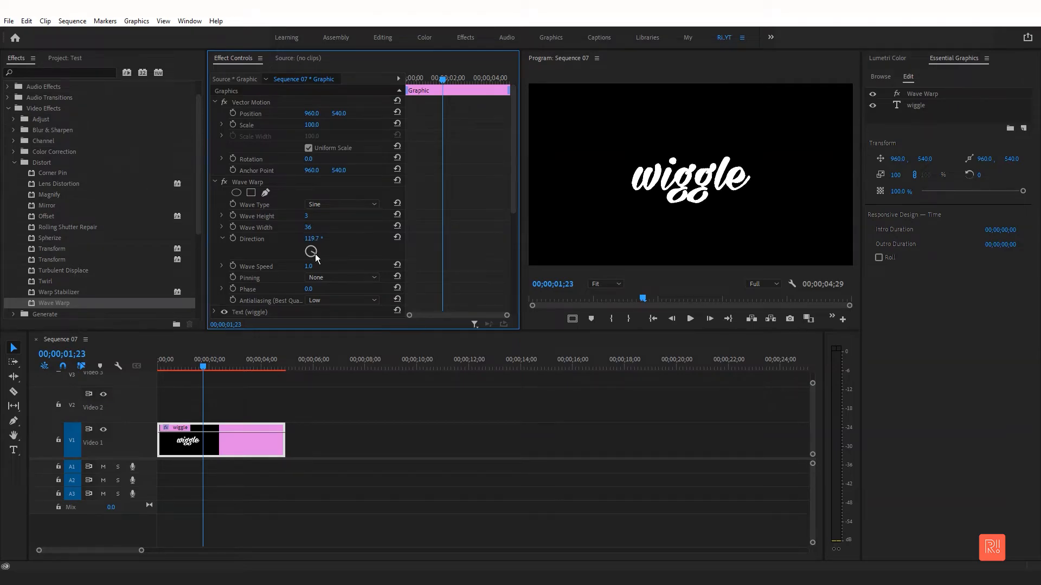
pyautogui.moveTo(316, 256); pyautogui.dragTo(320, 257)
# - Set the Wave Speed to 2
pyautogui.click(309, 266)
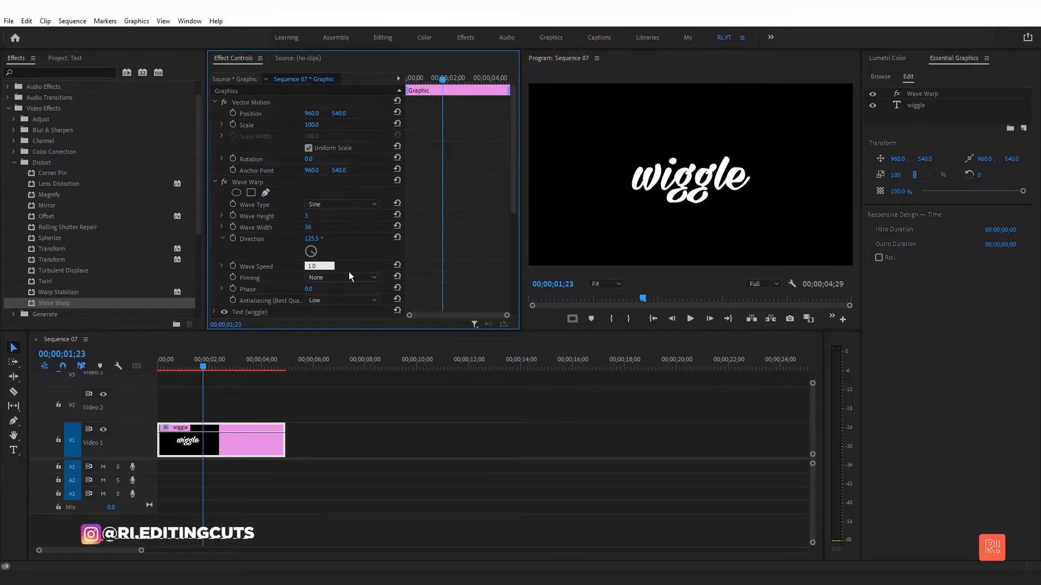
pyautogui.click(342, 266)
pyautogui.write('2')
pyautogui.press('Return')
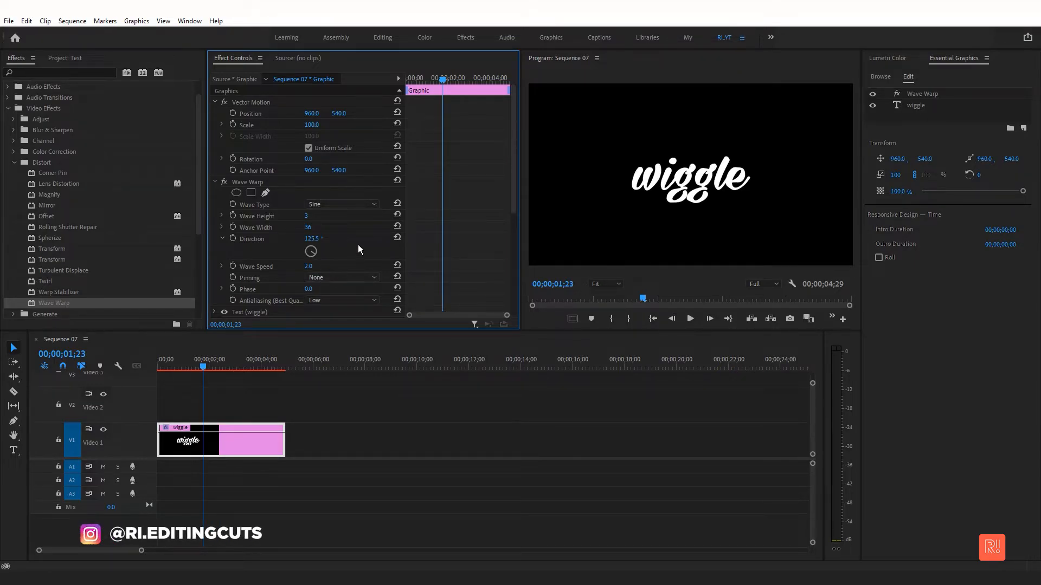
# - Set Pinning to Left Edge and preview the animation from the start
pyautogui.click(346, 278)
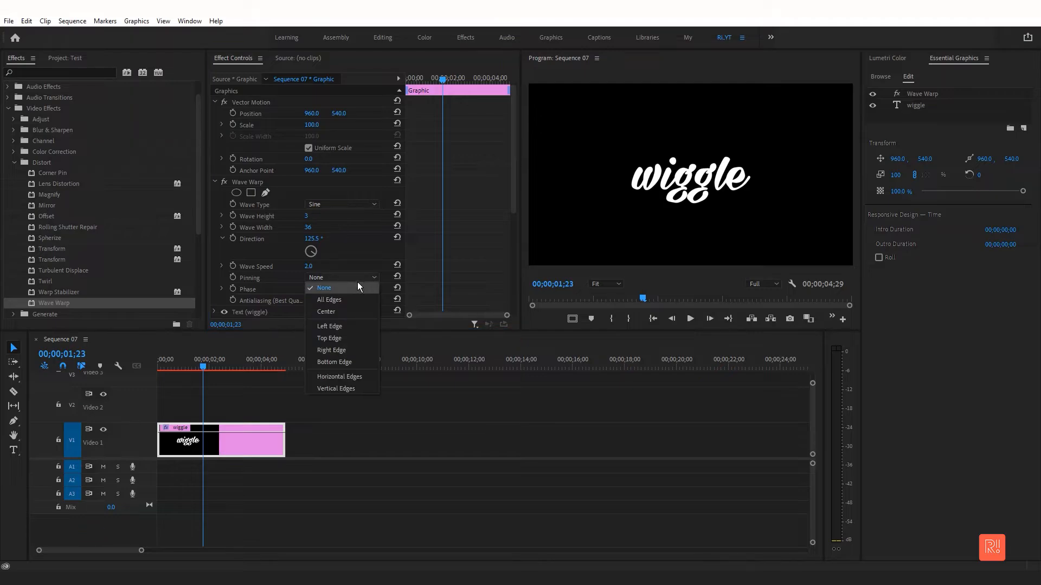
pyautogui.click(356, 327)
pyautogui.moveTo(204, 367); pyautogui.dragTo(147, 356)
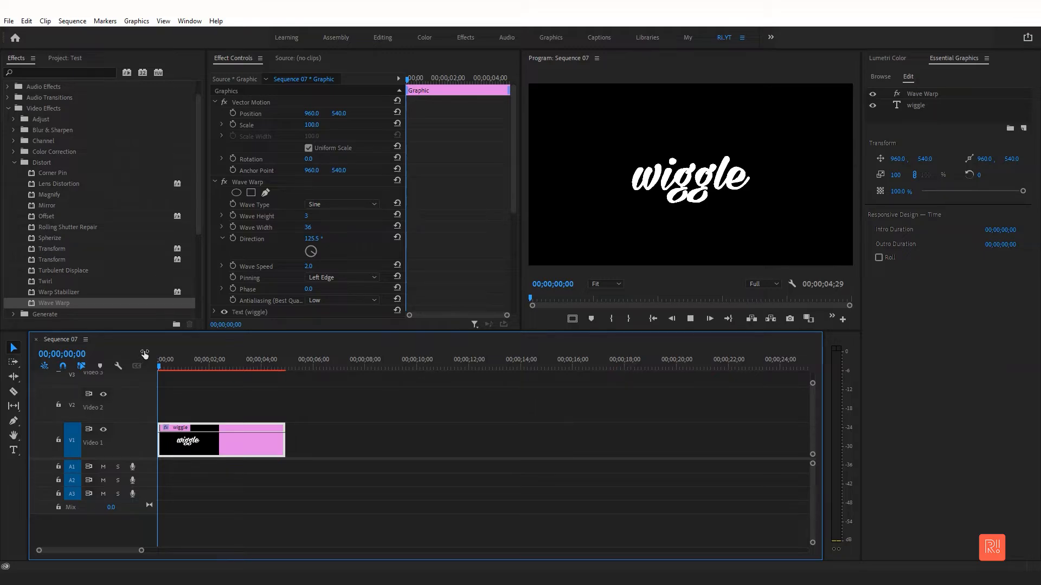
pyautogui.press('space')
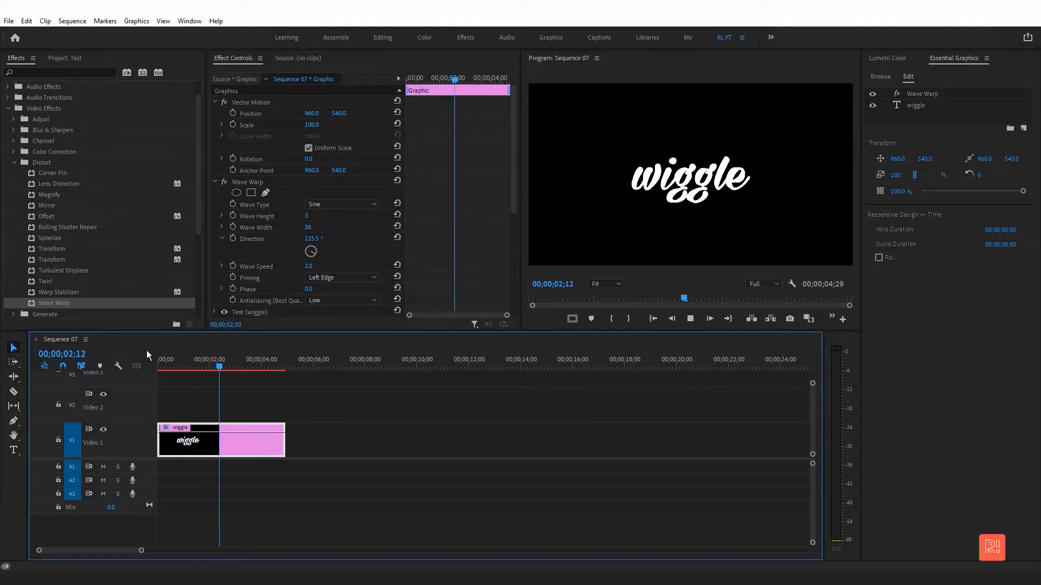
# - Set the Wave Type to Square
pyautogui.click(220, 362)
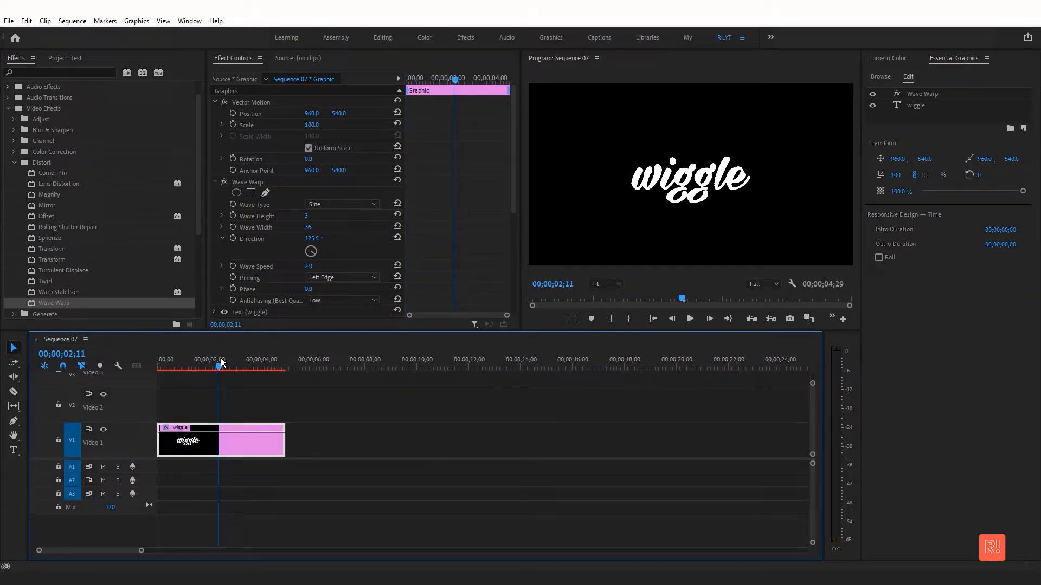
pyautogui.click(358, 204)
pyautogui.click(359, 225)
# - Preview the animation and set the Wave Type to Triangle
pyautogui.click(170, 367)
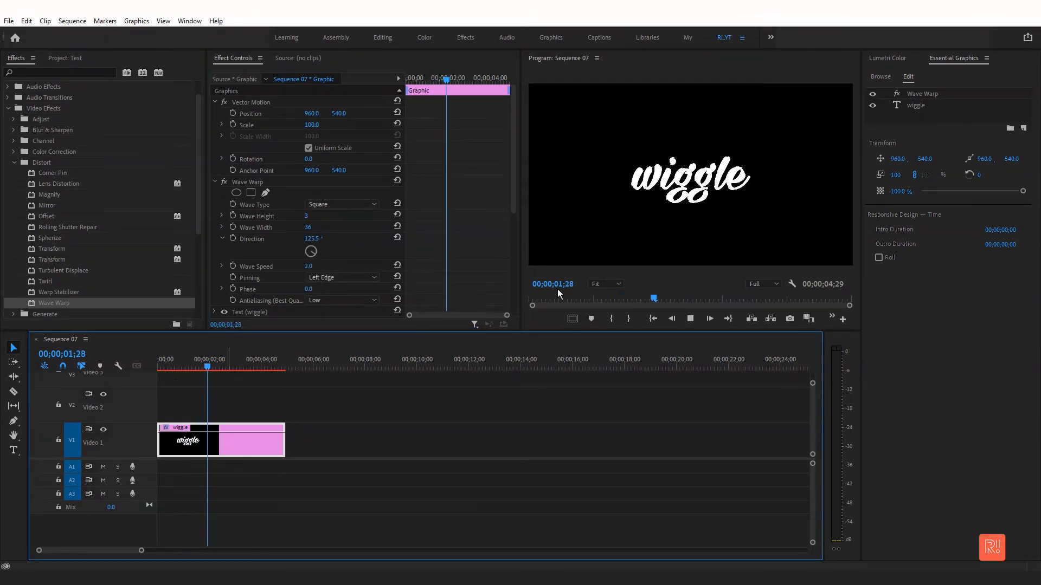
pyautogui.press('space')
pyautogui.click(350, 206)
pyautogui.click(350, 240)
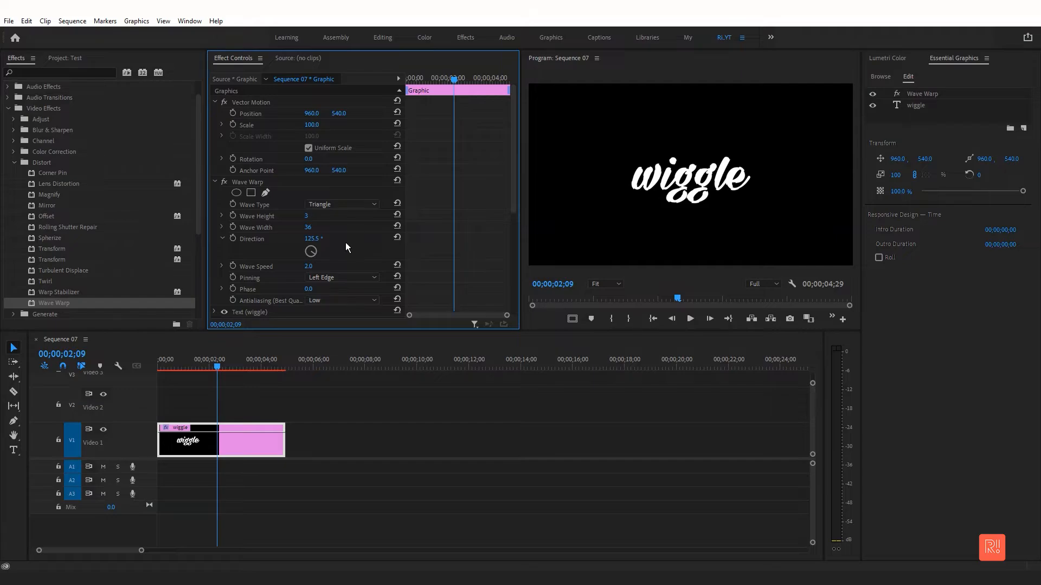
# - Stop playback and set the Wave Type to Circle
pyautogui.press('space')
pyautogui.click(344, 205)
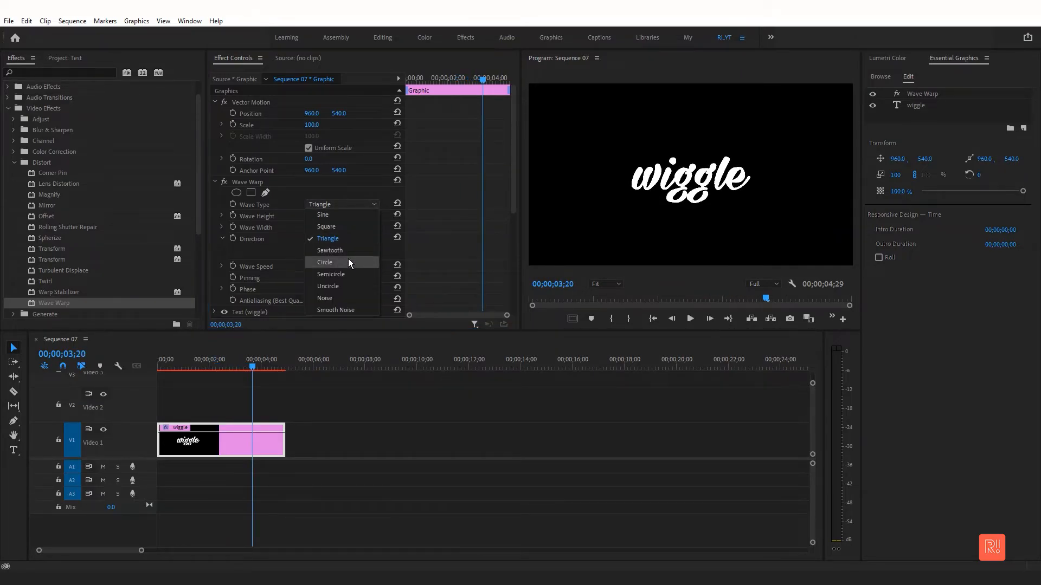
pyautogui.click(348, 262)
# - Preview the animation and set the Wave Type to Noise
pyautogui.moveTo(160, 367)
pyautogui.mouseDown()
pyautogui.moveTo(197, 367)
pyautogui.moveTo(176, 367)
pyautogui.mouseUp()
pyautogui.press('space')
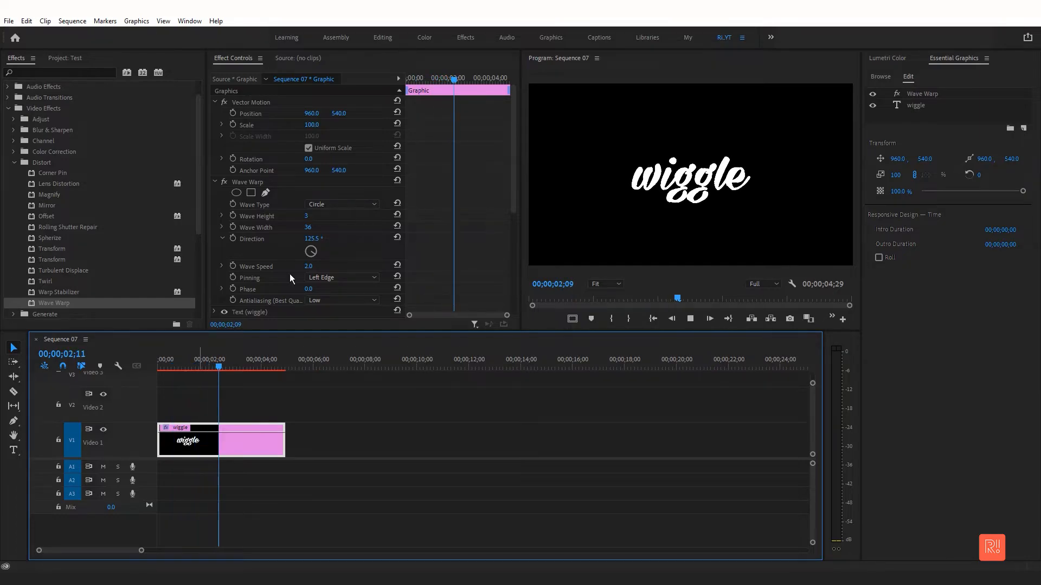
pyautogui.click(332, 204)
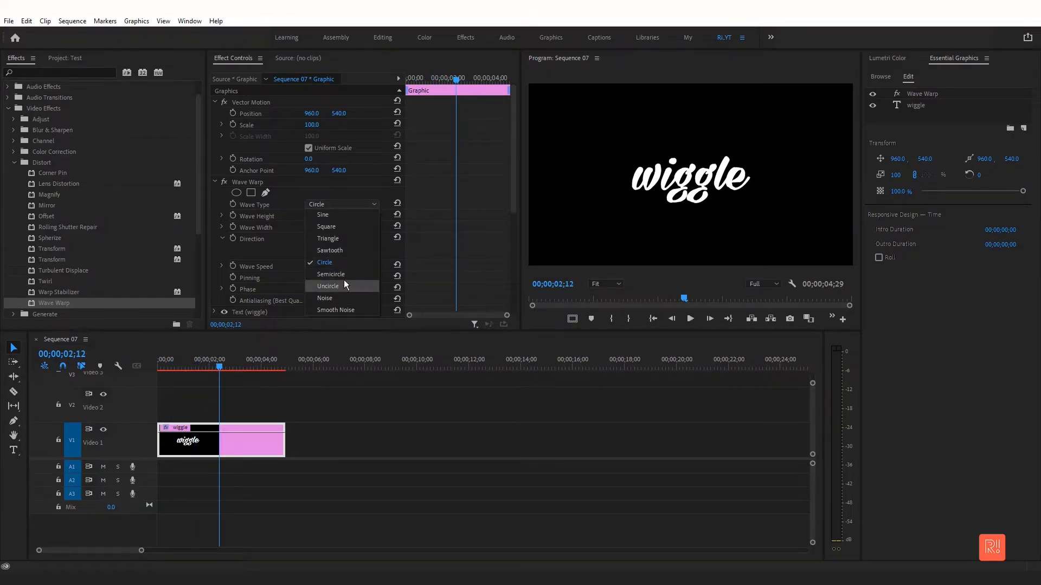
pyautogui.click(340, 300)
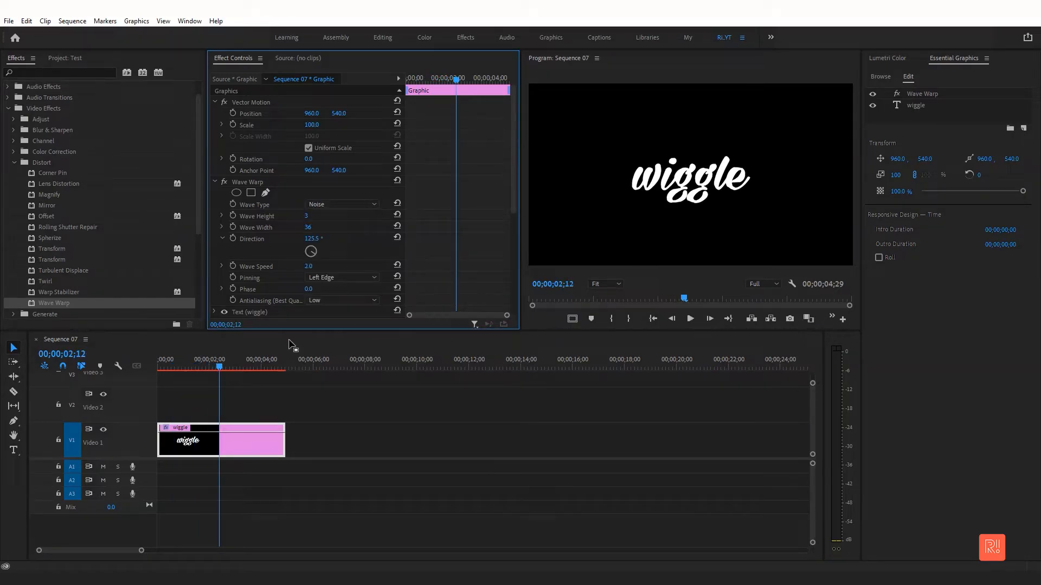
# - Preview from the start and set the Wave Height to 10
pyautogui.click(170, 362)
pyautogui.press('space')
pyautogui.press('space')
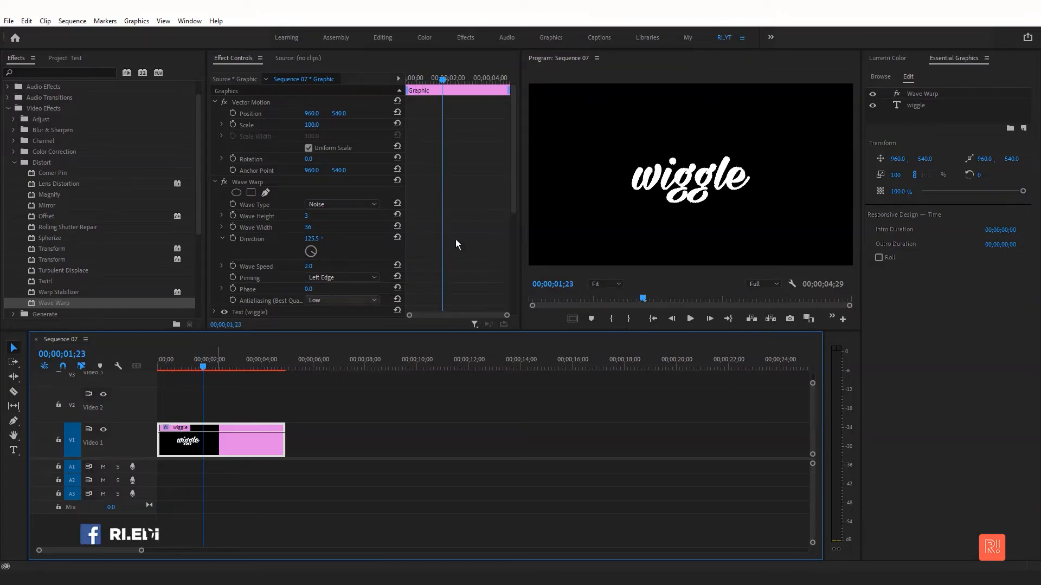
pyautogui.moveTo(307, 216); pyautogui.dragTo(311, 216)
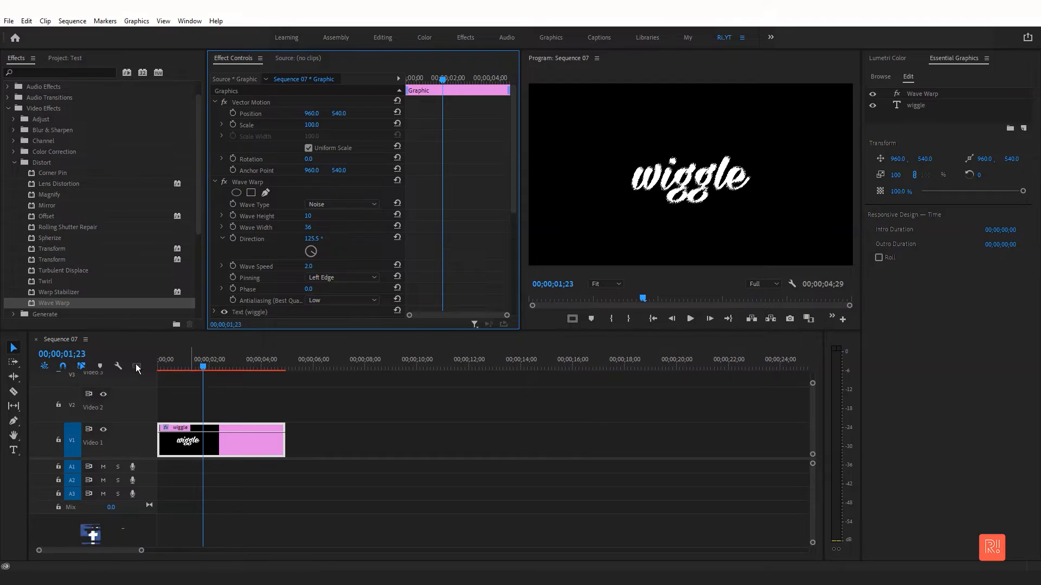
# - Preview the animation from the start and switch the Wave Type back to Circle
pyautogui.click(157, 366)
pyautogui.press('space')
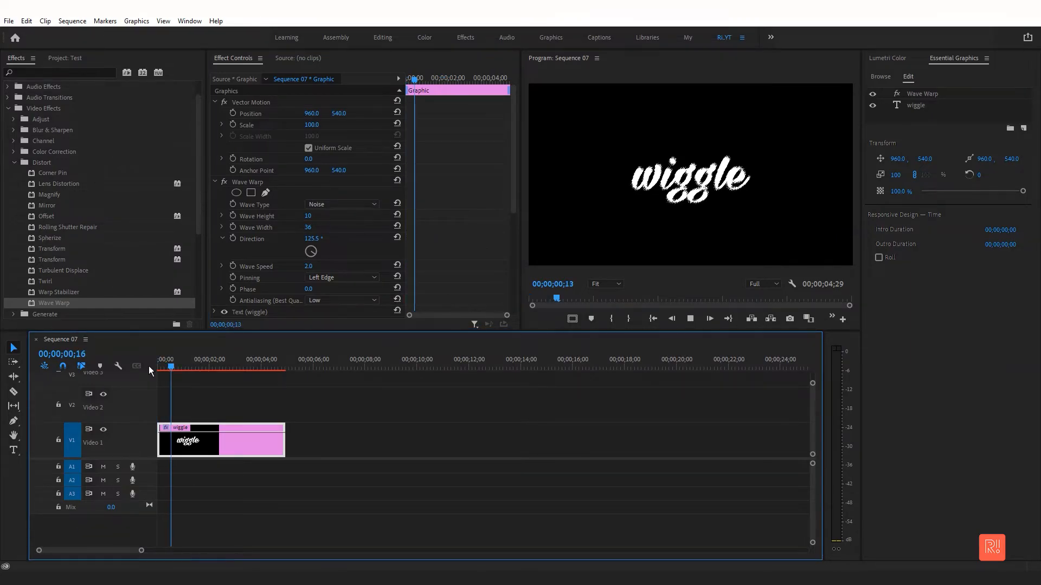
pyautogui.press('space')
pyautogui.click(349, 203)
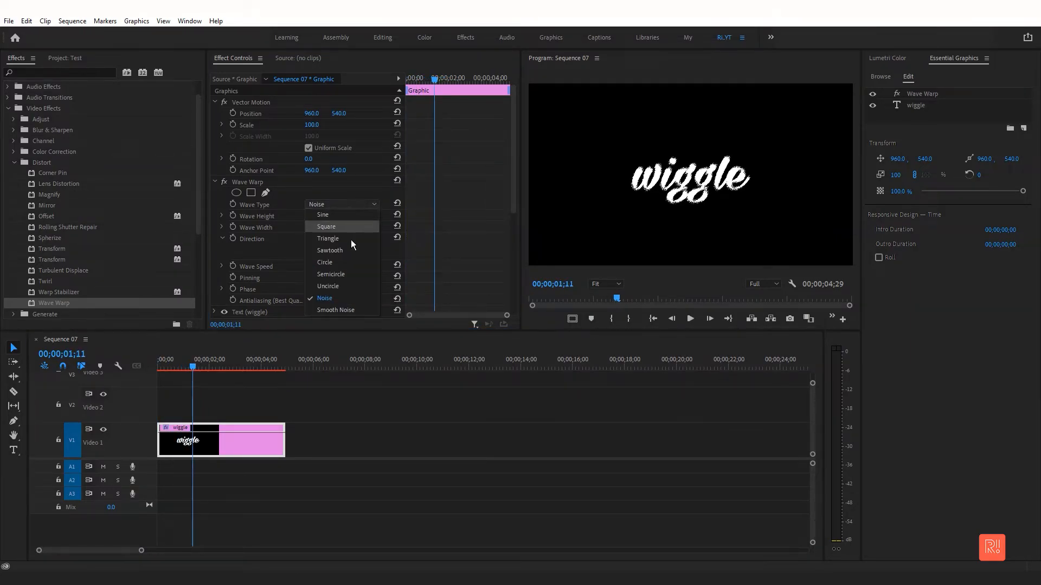
pyautogui.click(345, 263)
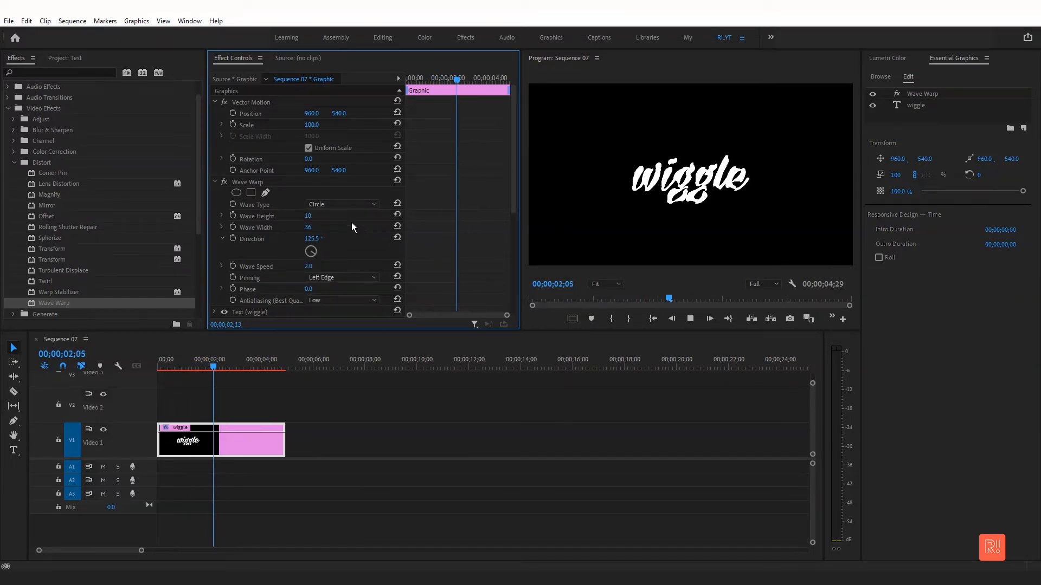
# - Set the Wave Type to Square and preview the animation from the start
pyautogui.click(338, 205)
pyautogui.click(336, 228)
pyautogui.click(143, 362)
pyautogui.press('Home')
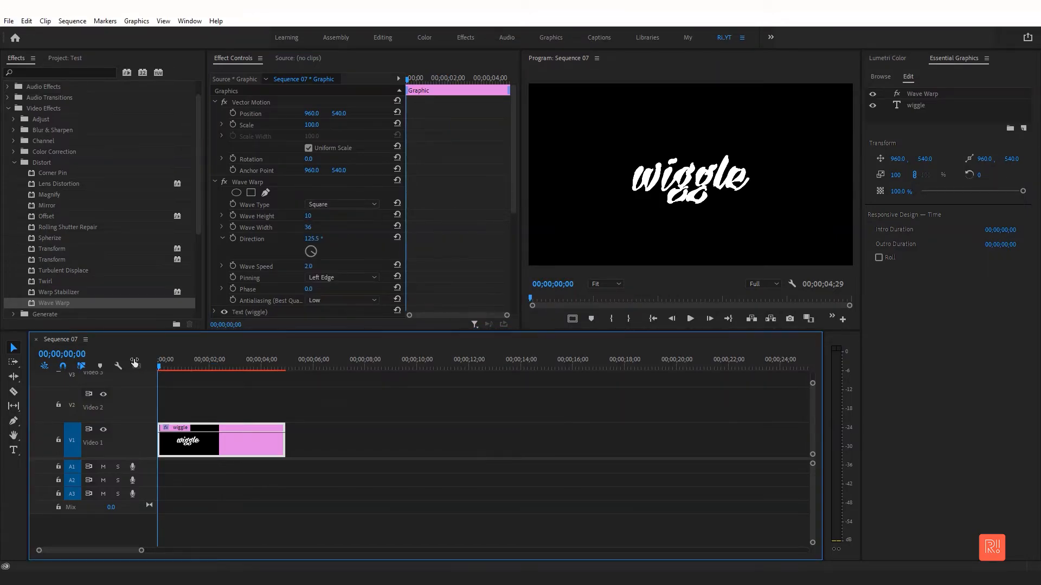
pyautogui.press('space')
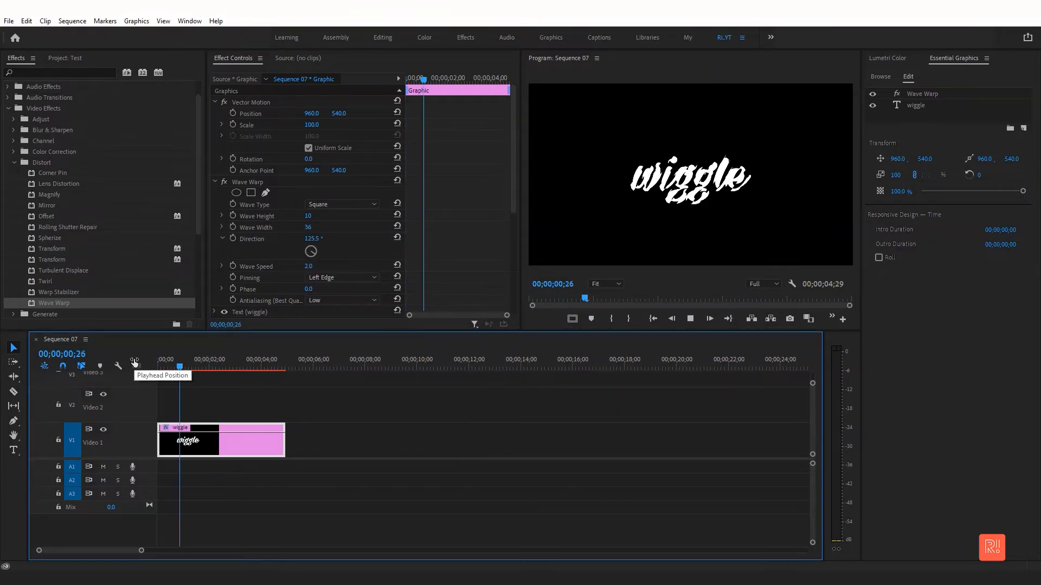
pyautogui.press('space')
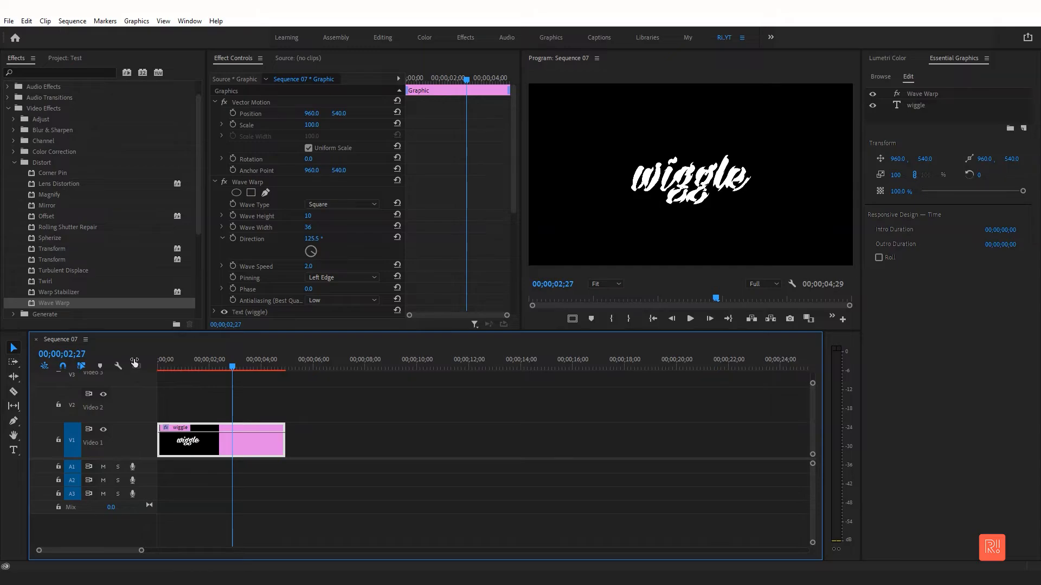
# - Set the Wave Warp's Wave Type to Sine
pyautogui.click(357, 208)
pyautogui.click(347, 217)
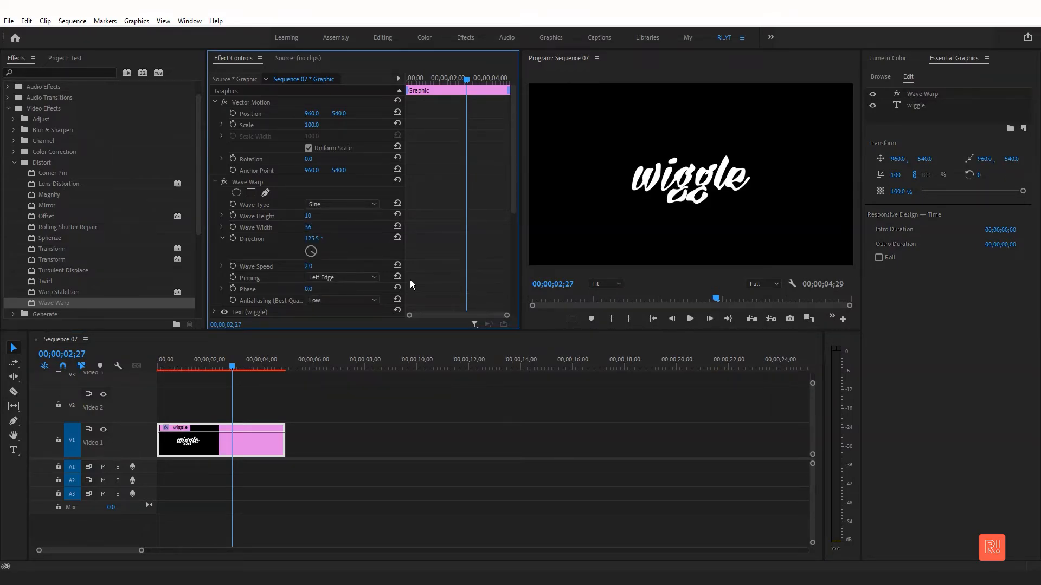
# - Select the wiggle text layer and set its fill color to red, FF181B
pyautogui.click(293, 450)
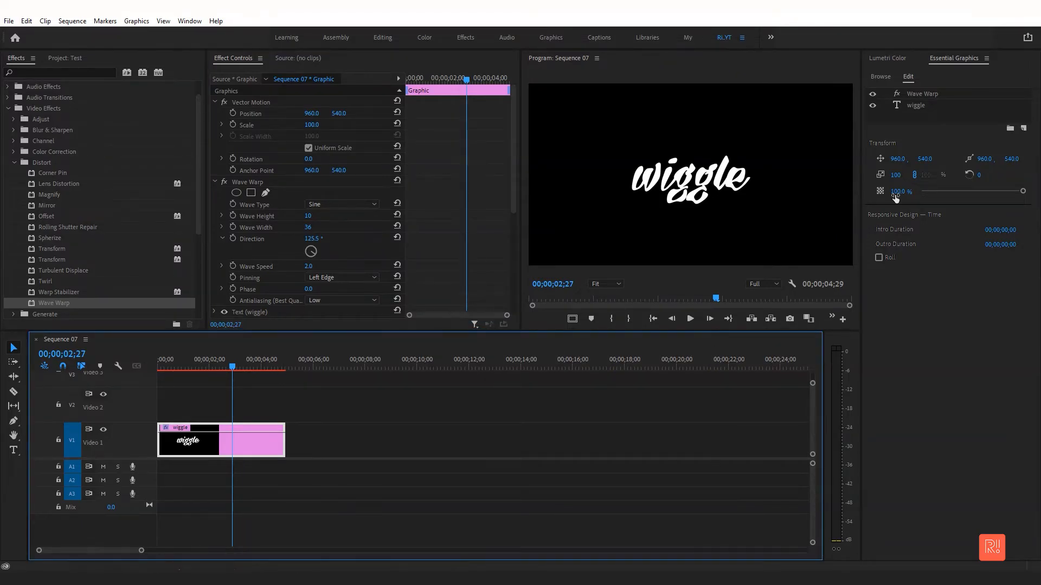
pyautogui.click(921, 106)
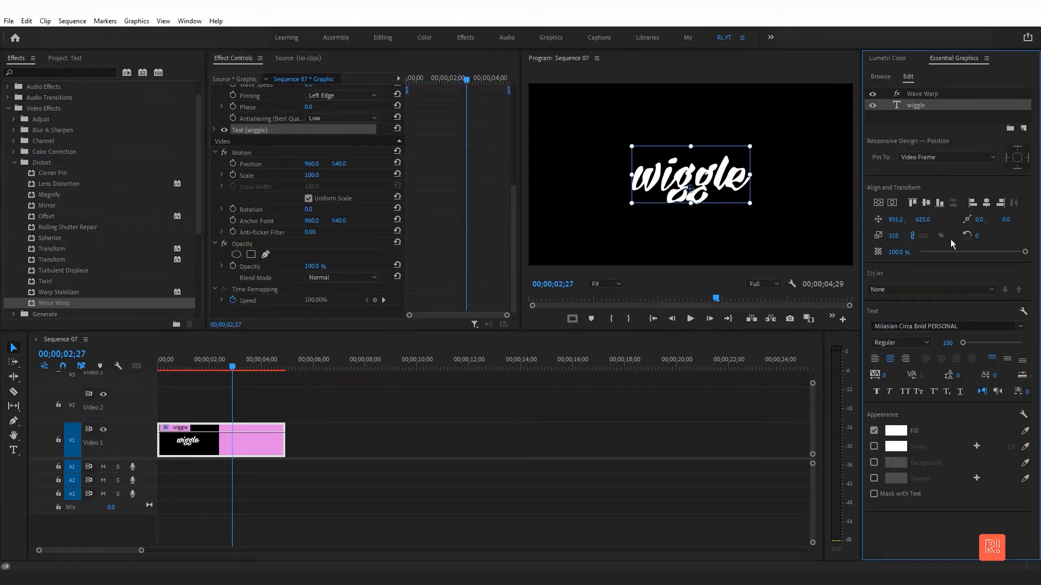
pyautogui.click(894, 431)
pyautogui.click(380, 394)
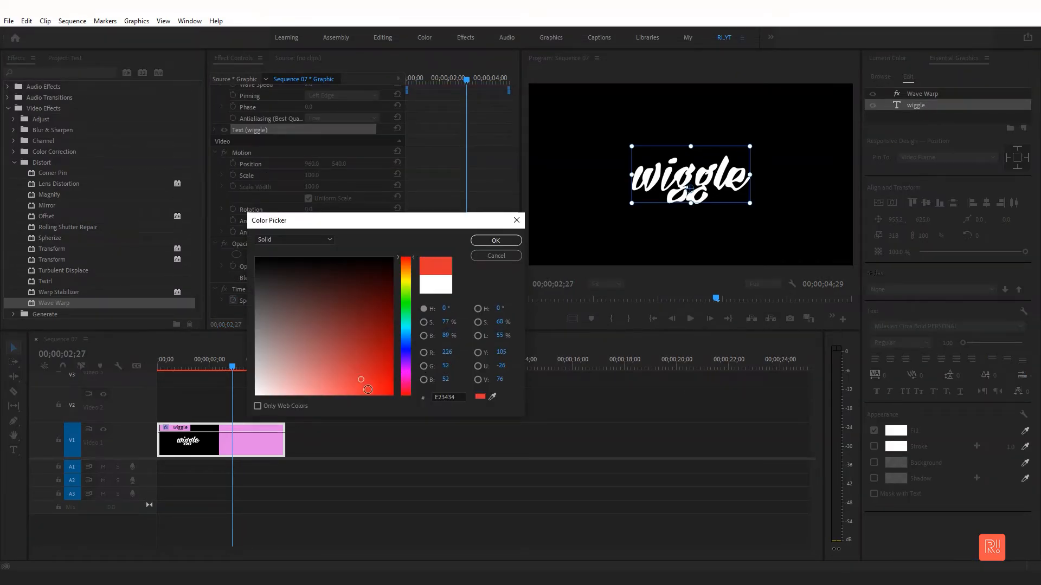
pyautogui.click(494, 242)
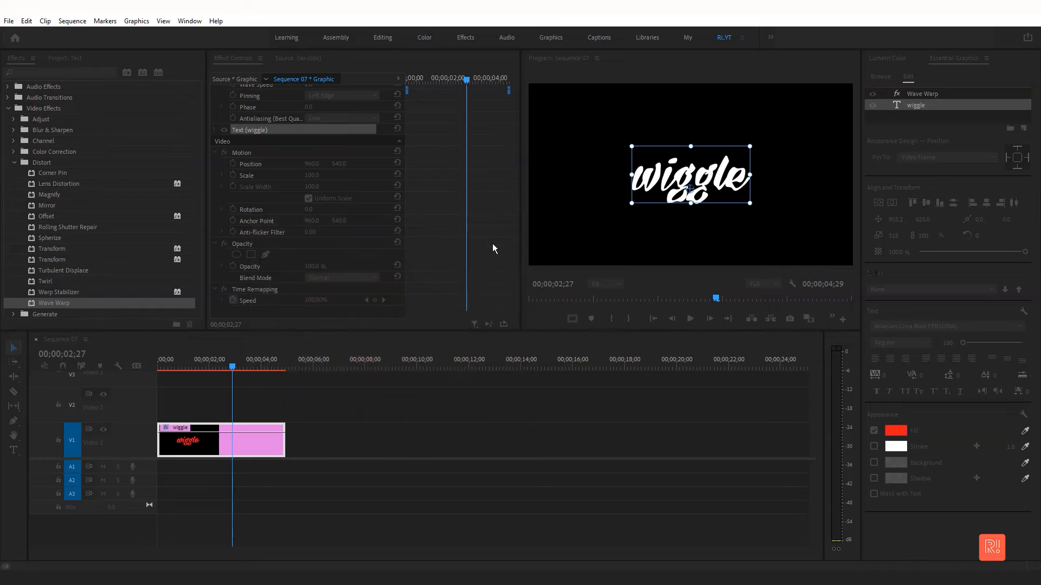
# - Enable a yellow stroke on the text and set its stroke width to 20
pyautogui.click(874, 447)
pyautogui.click(896, 447)
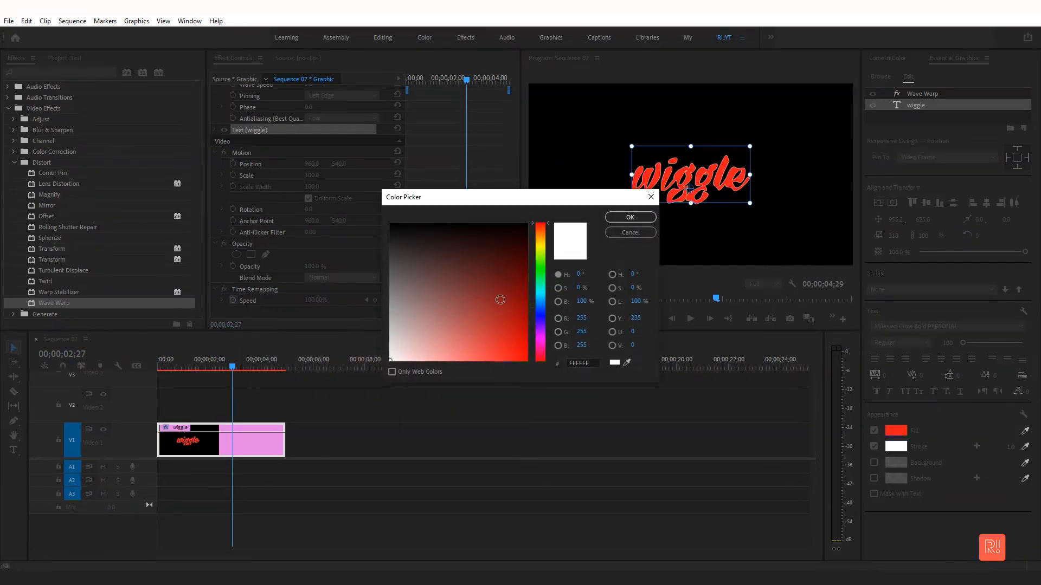
pyautogui.click(541, 246)
pyautogui.click(517, 342)
pyautogui.click(642, 217)
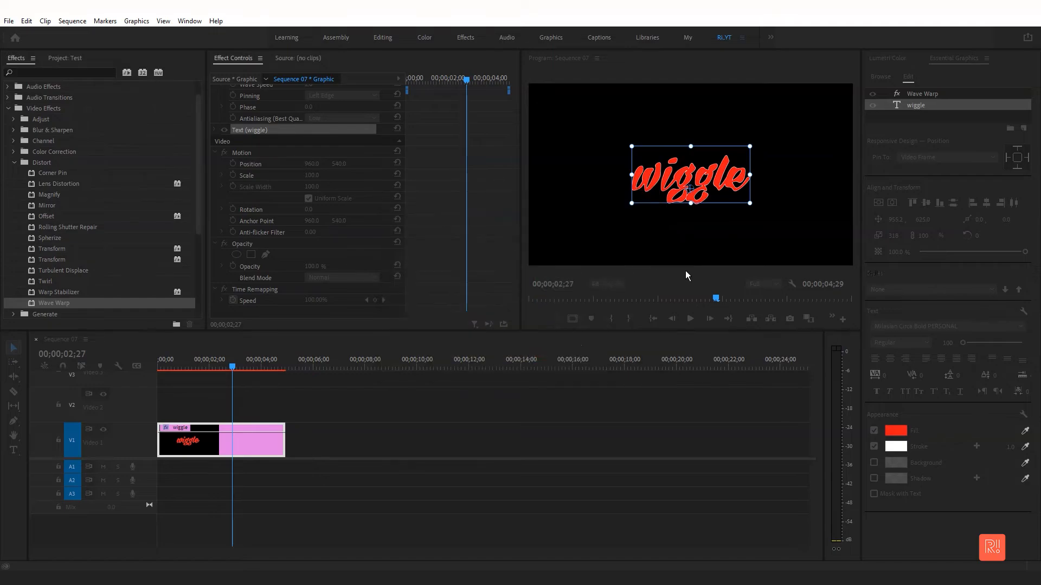
pyautogui.click(998, 448)
pyautogui.write('20')
pyautogui.press('Return')
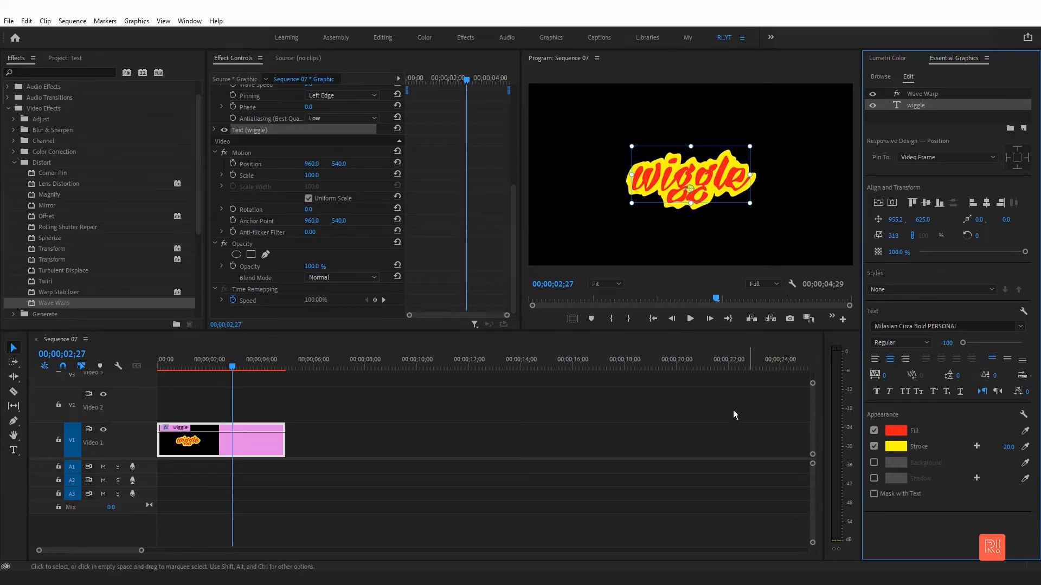
# - Try reducing the text tracking to about -50
pyautogui.click(219, 370)
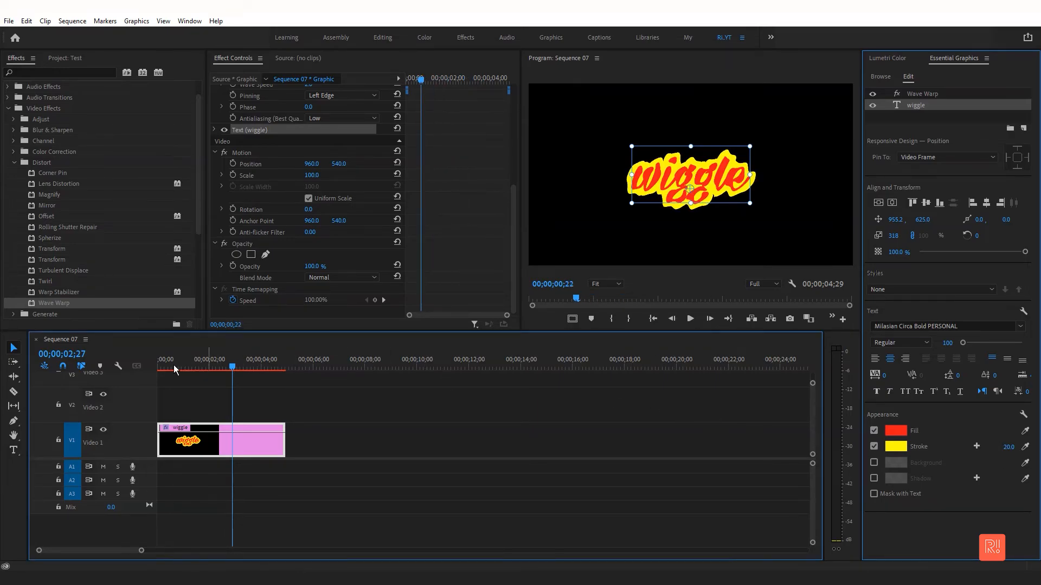
pyautogui.press('Home')
pyautogui.moveTo(884, 376); pyautogui.dragTo(857, 375)
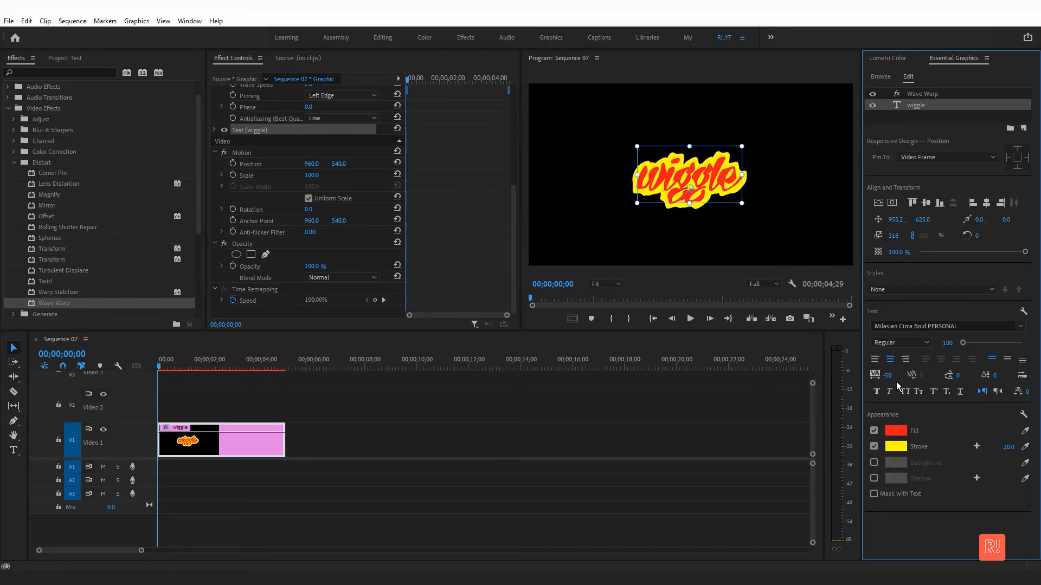
pyautogui.press('Return')
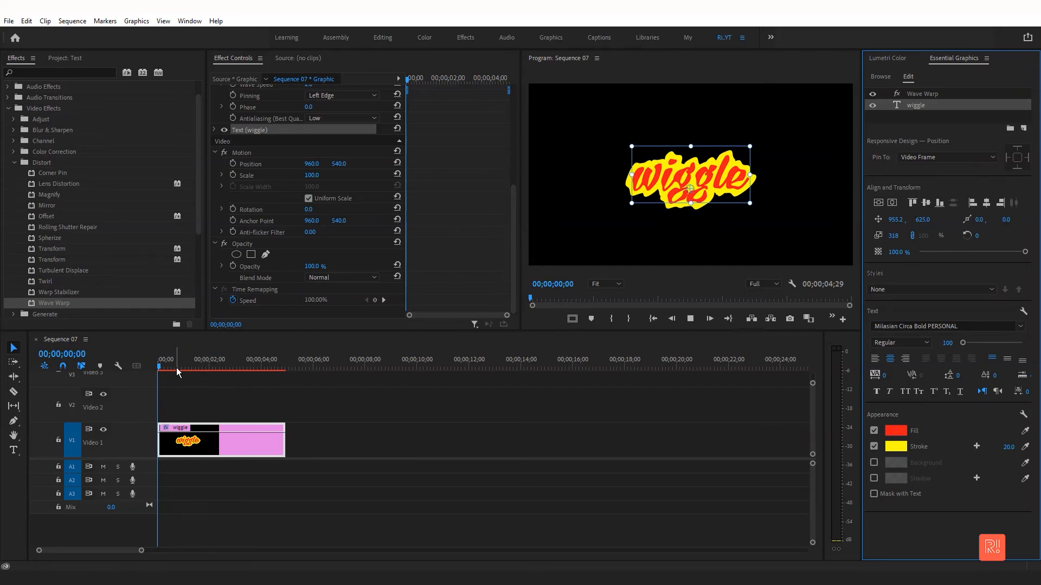
# - Preview the animation from the start and maximize the Program Monitor
pyautogui.press('space')
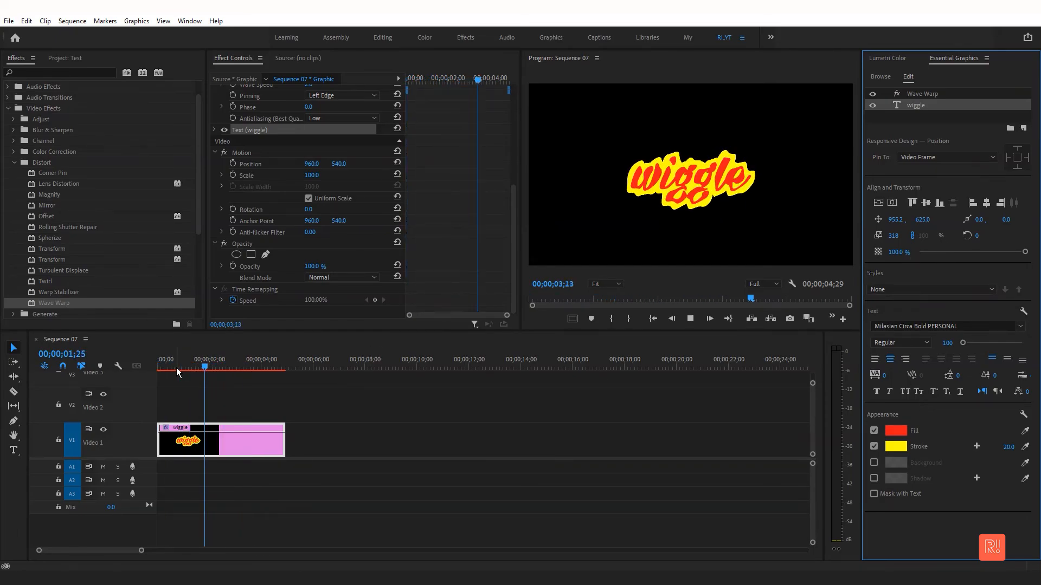
pyautogui.press('space')
pyautogui.press('Home')
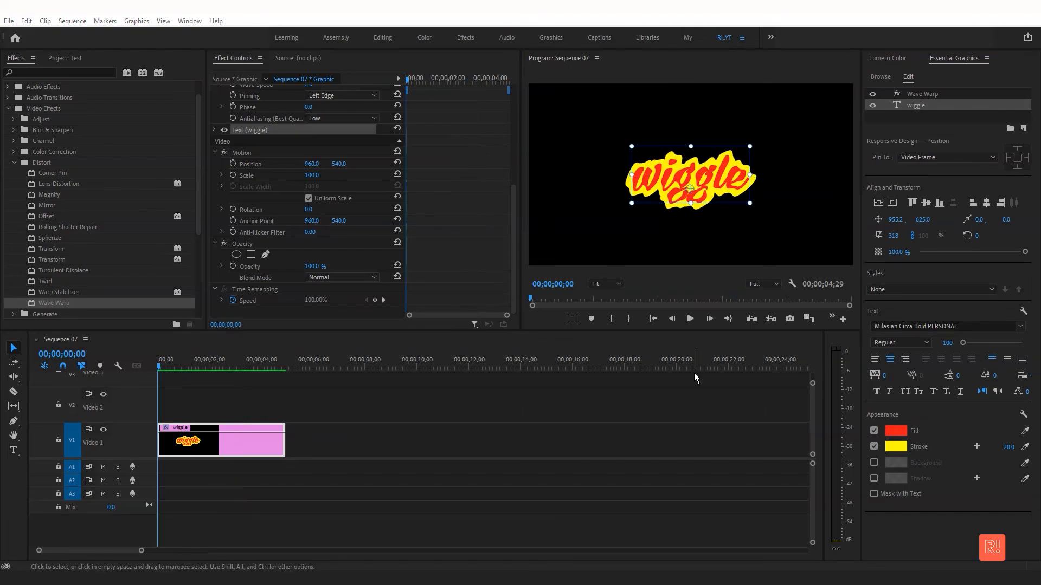
pyautogui.click(691, 236)
pyautogui.press('`')
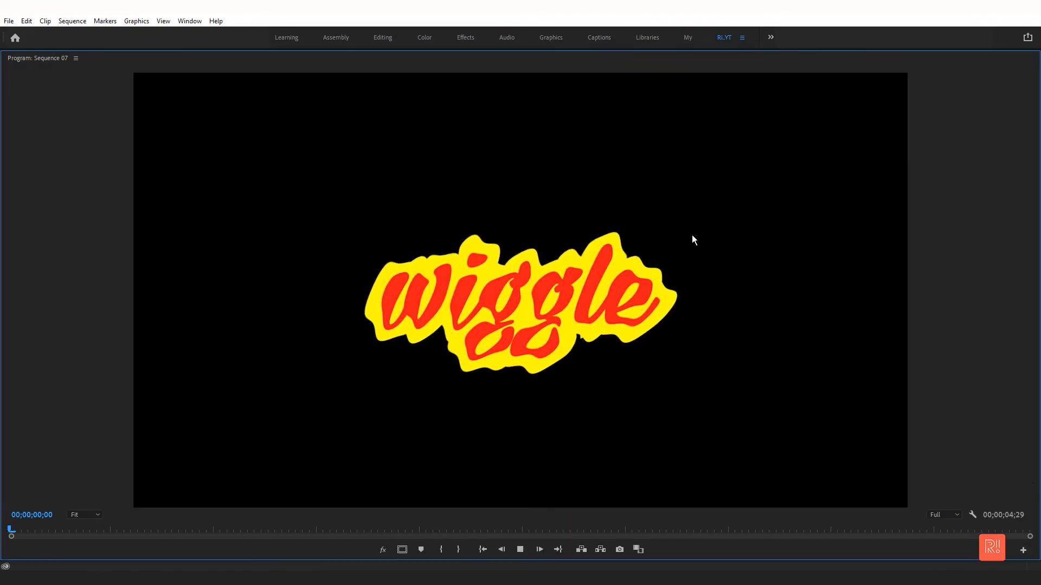